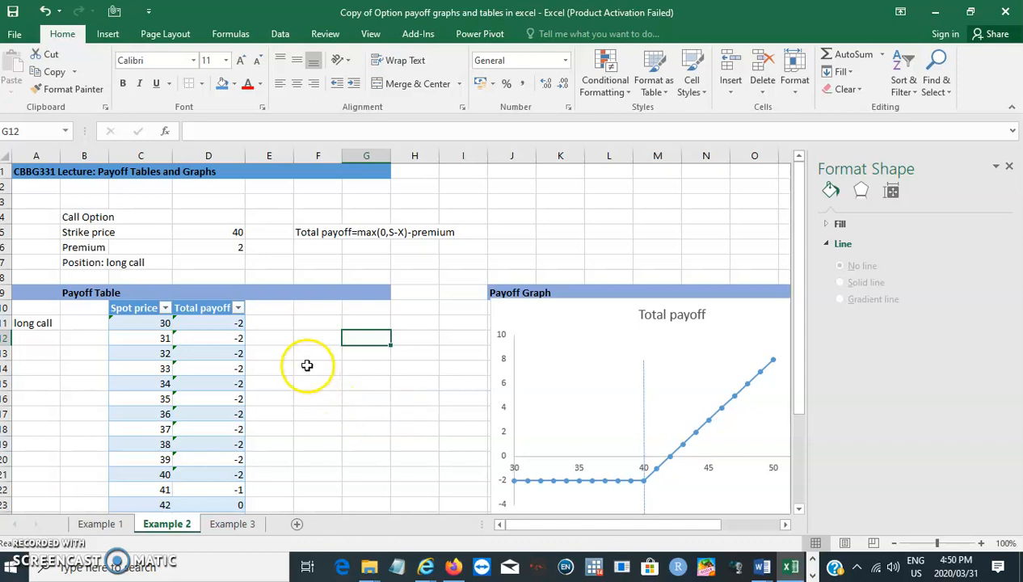
- Review the long call's strike price, premium and total payoff formula above the payoff table
click(274, 309)
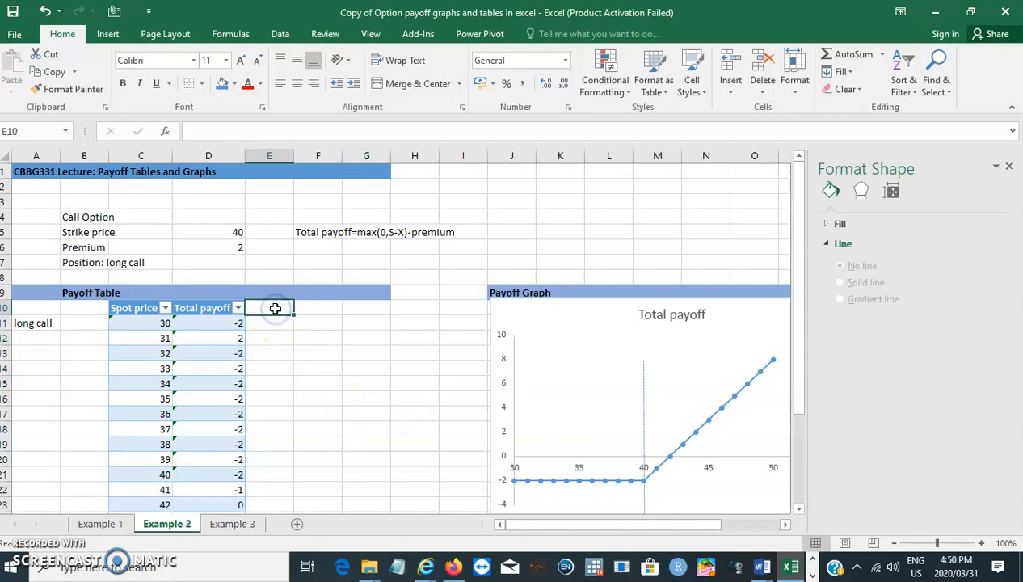
click(275, 323)
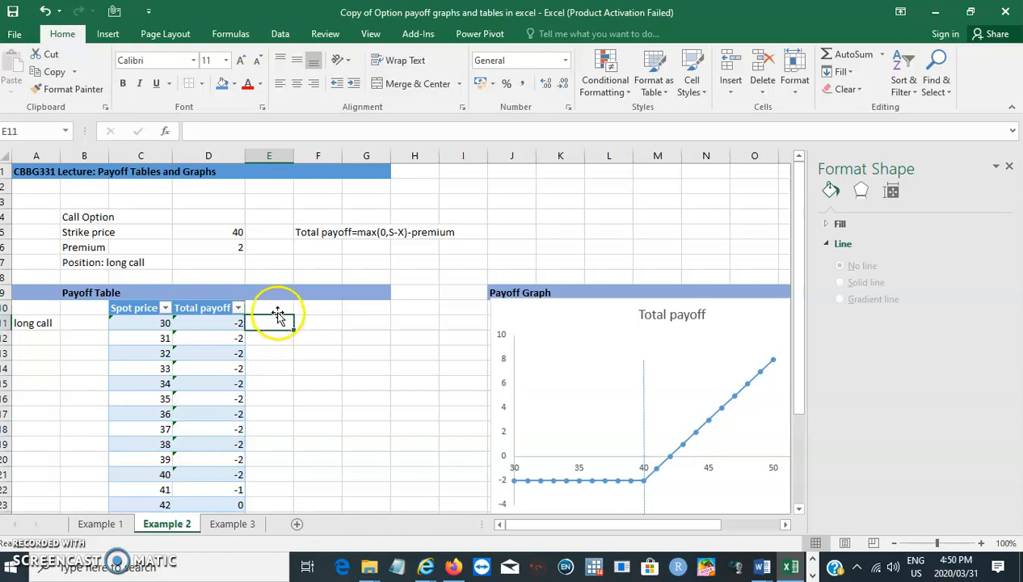
click(278, 306)
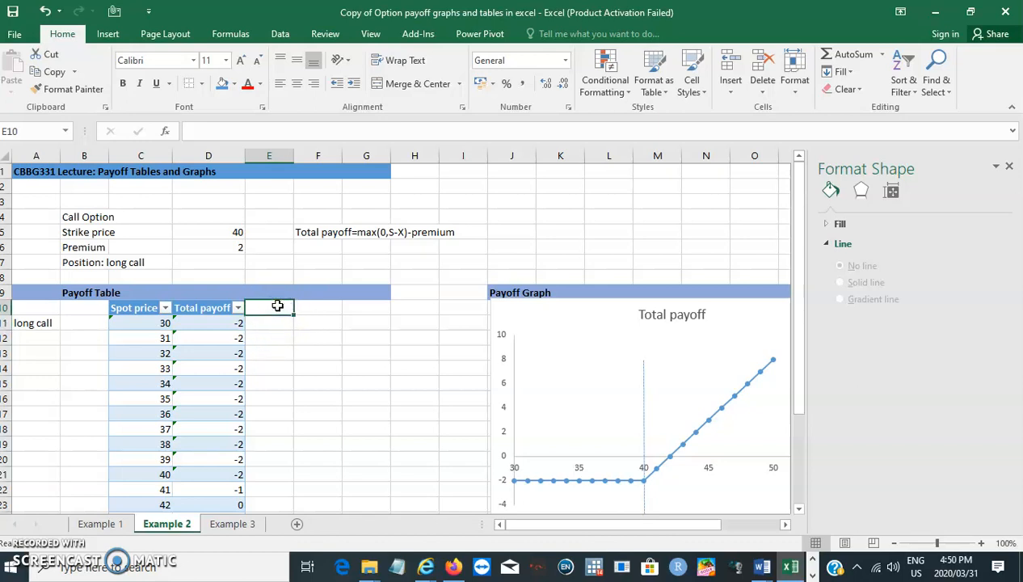
click(306, 306)
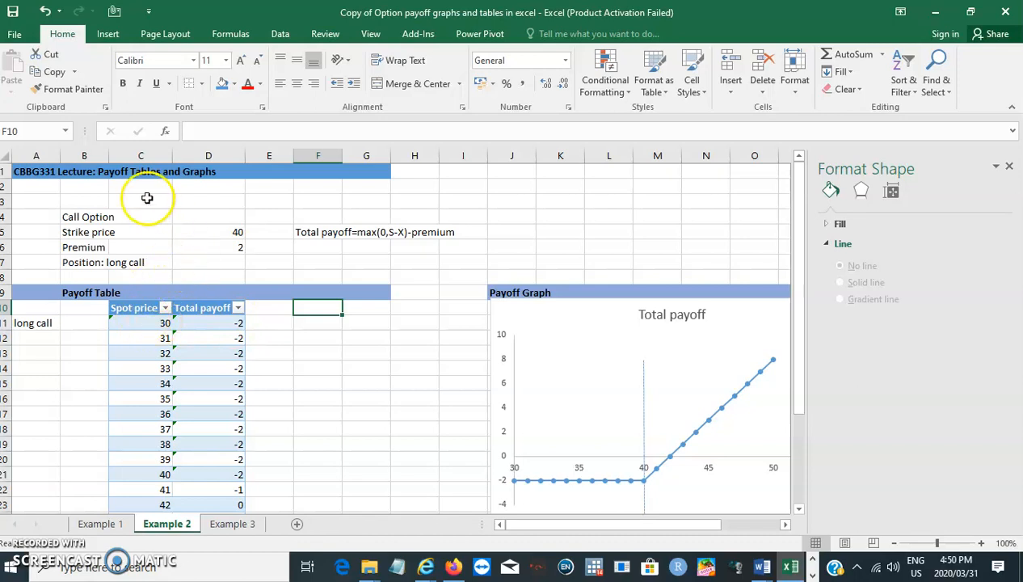
click(219, 233)
click(223, 246)
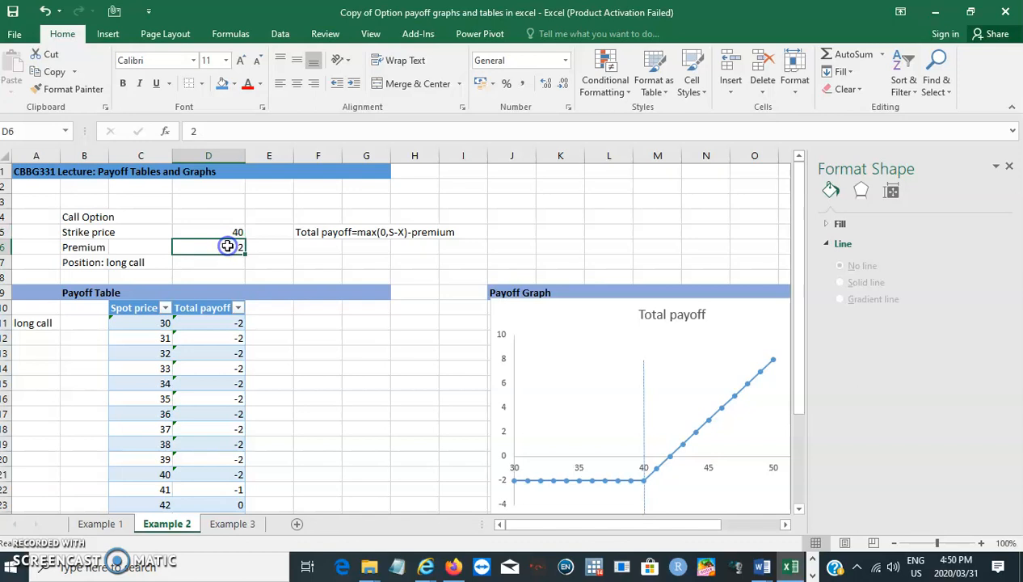
click(337, 233)
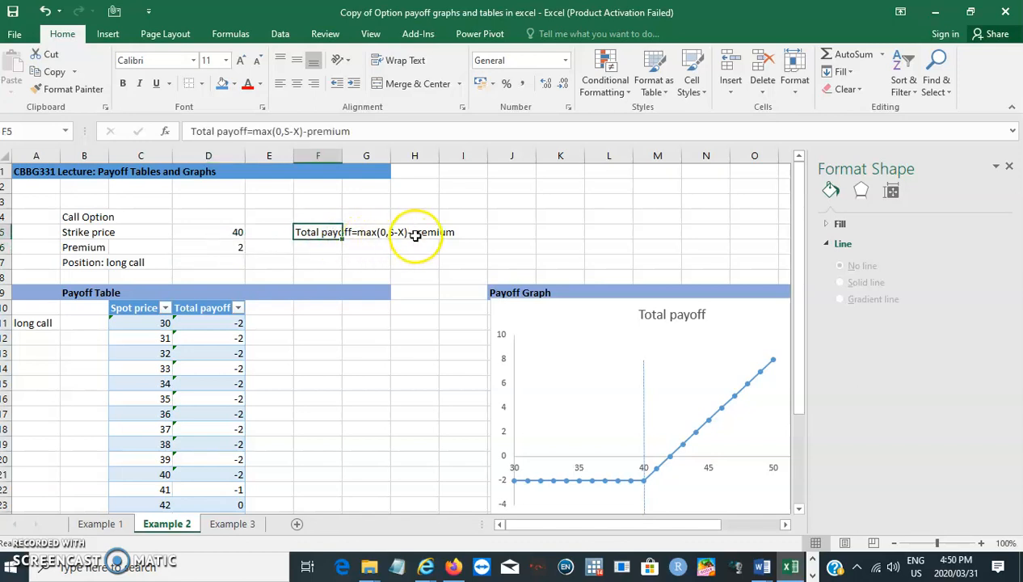
click(332, 245)
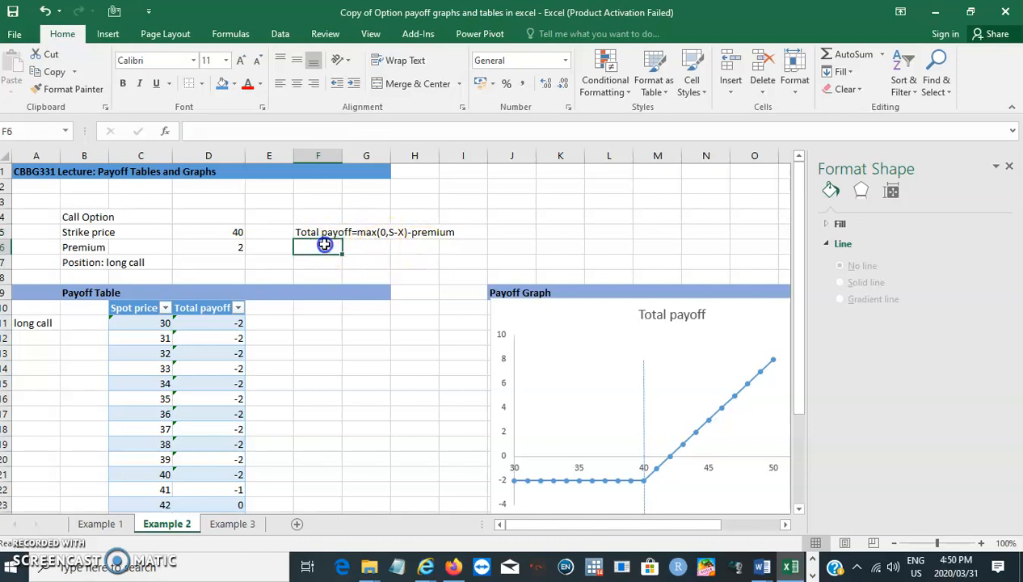
click(354, 246)
click(404, 244)
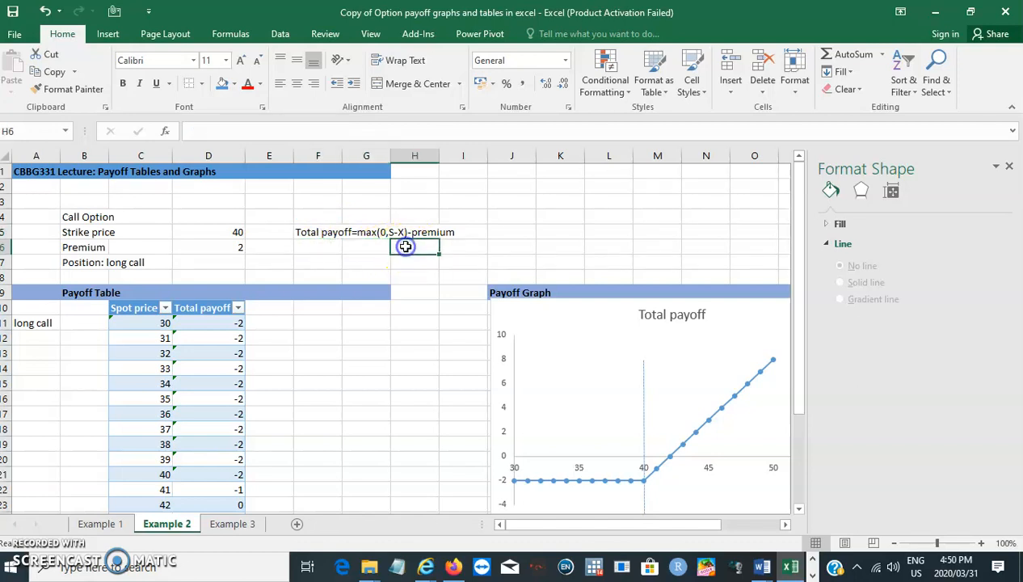
click(330, 245)
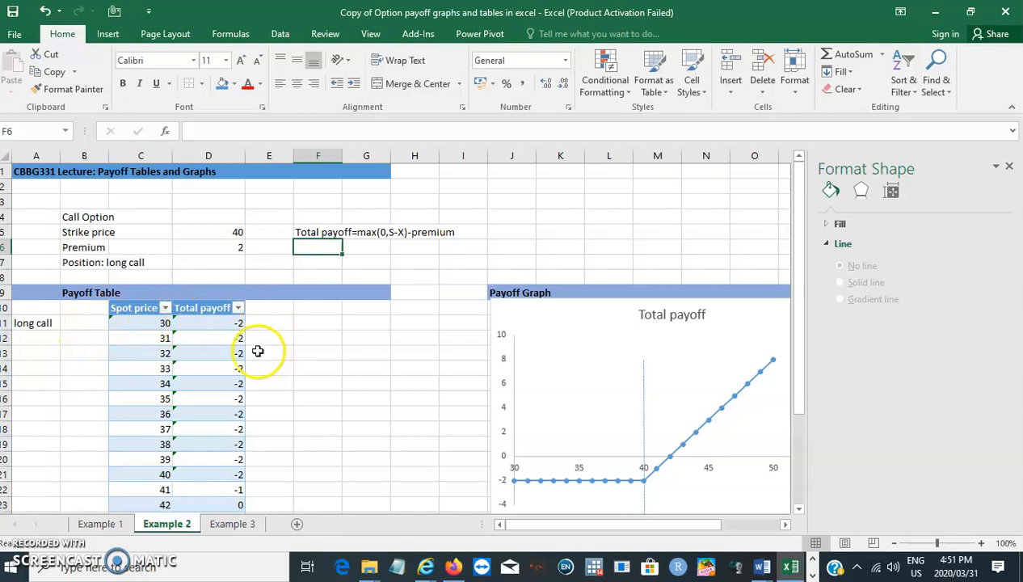
- Shift the Total payoff chart slightly to the left and narrow it to about 12.07 cm wide
click(799, 511)
drag(705, 525, 742, 517)
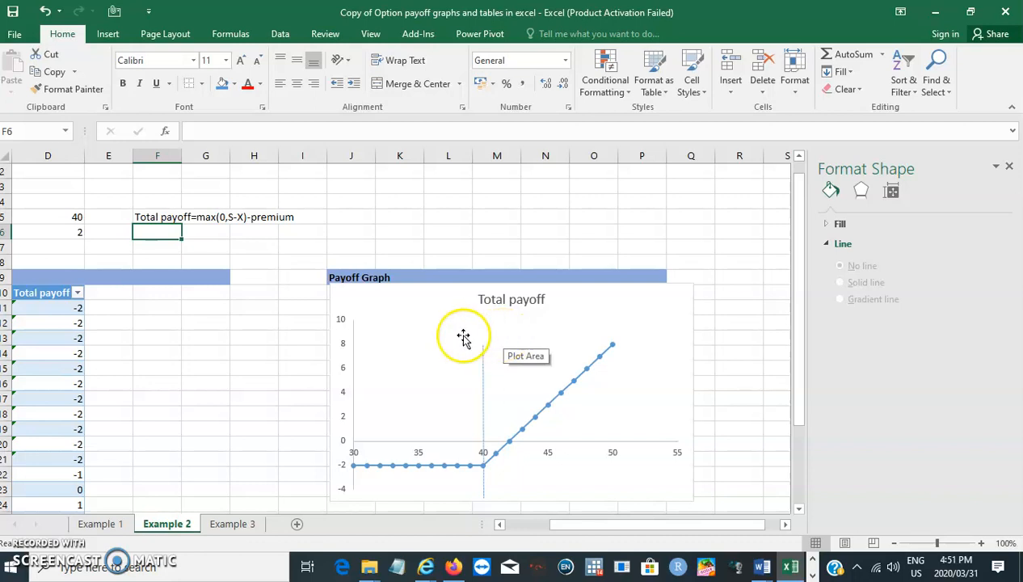
click(442, 292)
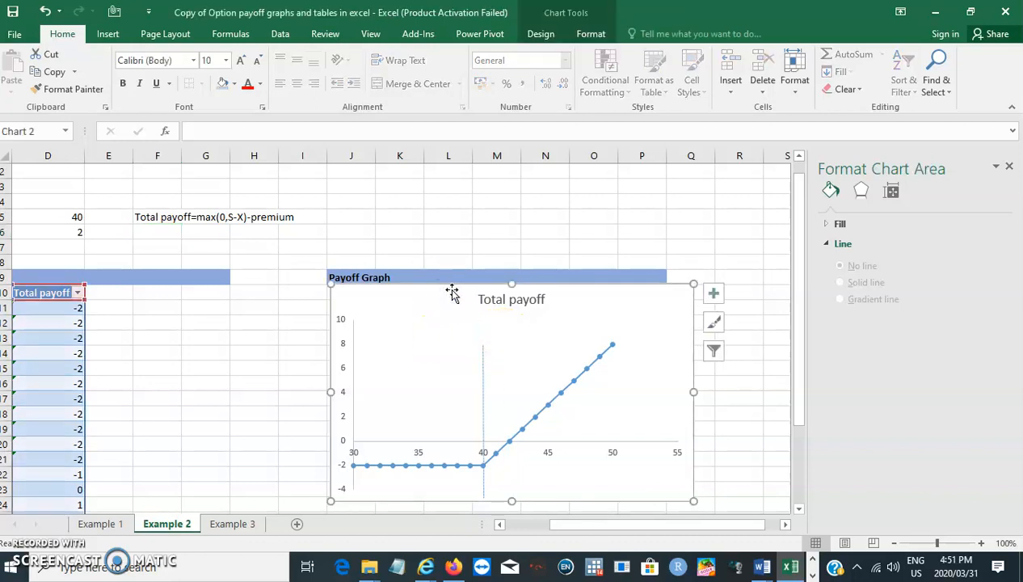
drag(466, 288, 458, 289)
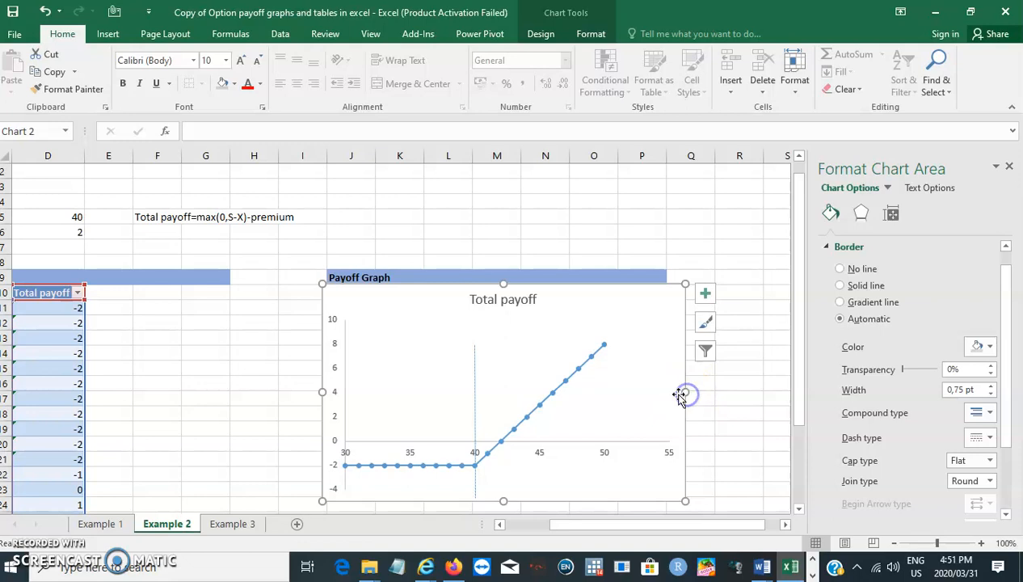
drag(685, 392, 666, 392)
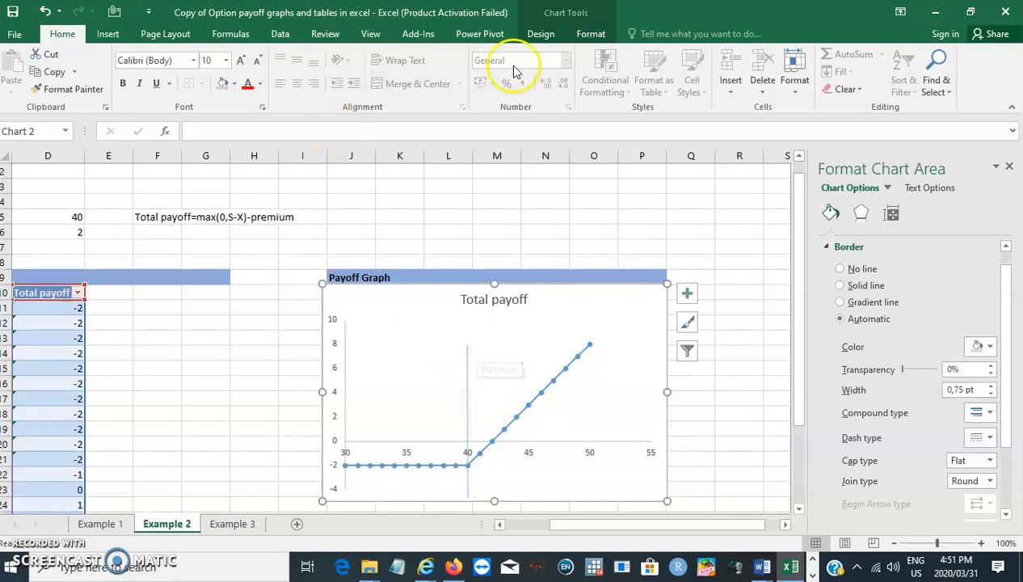
- Add a small text box reading "X" in the chart, just right of the dashed strike price line
click(589, 34)
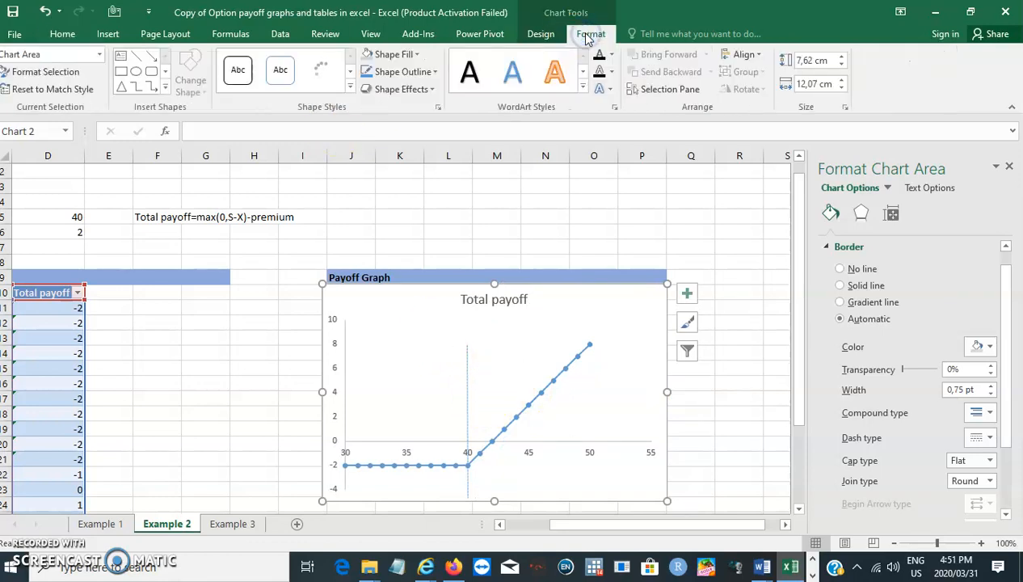
click(120, 56)
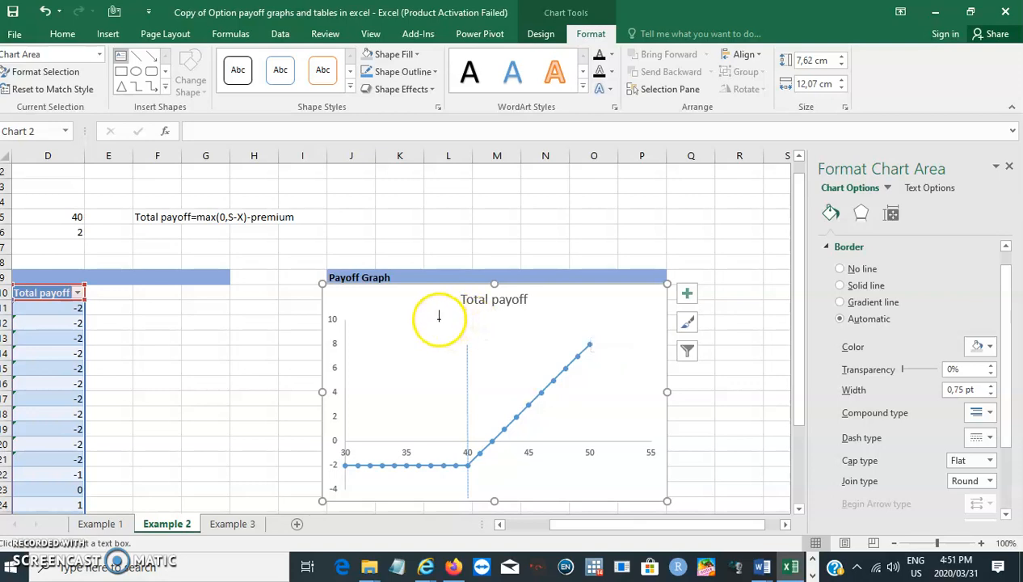
mouse_move(472, 356)
mouse_down()
mouse_move(491, 361)
mouse_move(502, 390)
mouse_up()
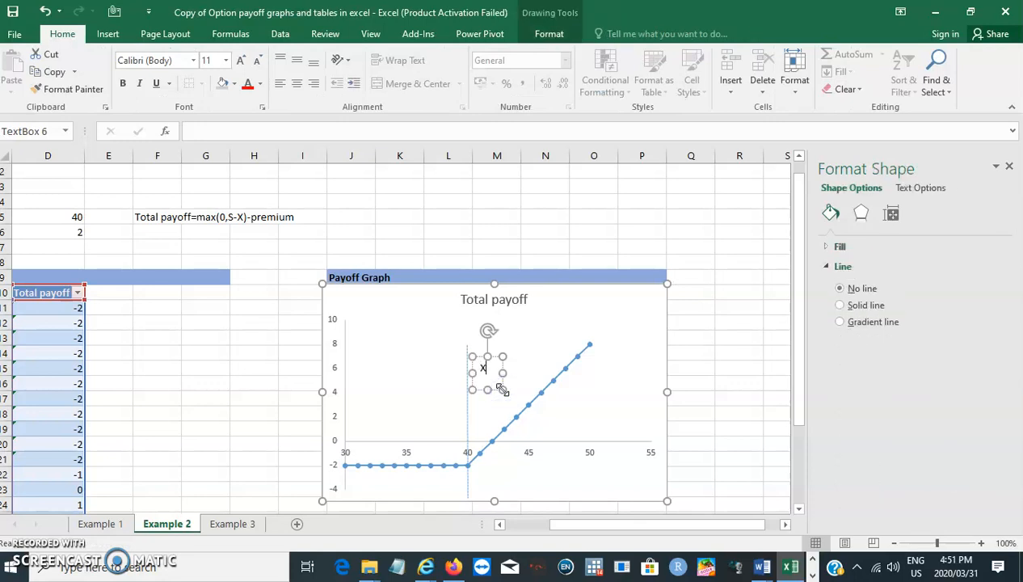
click(517, 369)
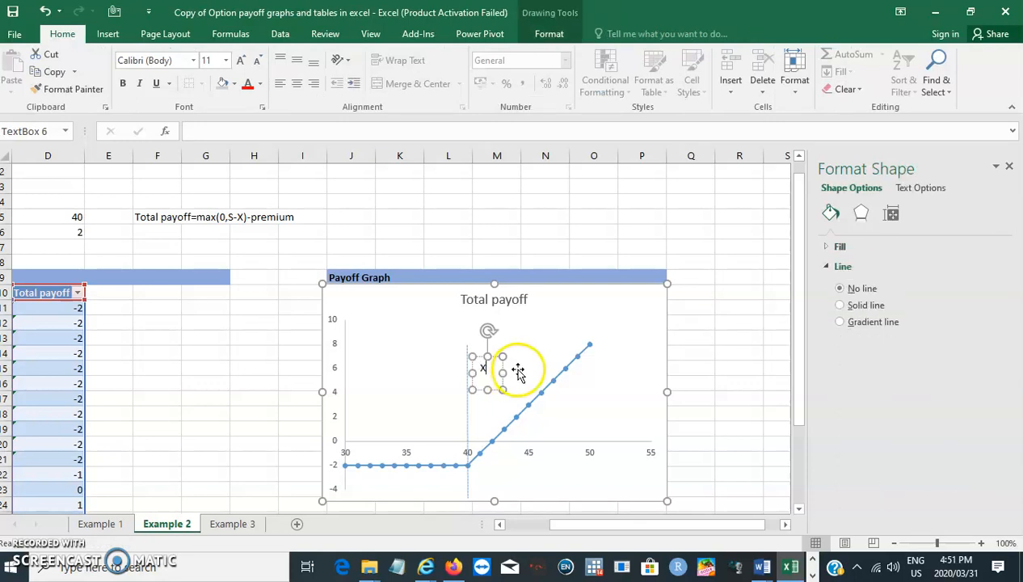
click(518, 369)
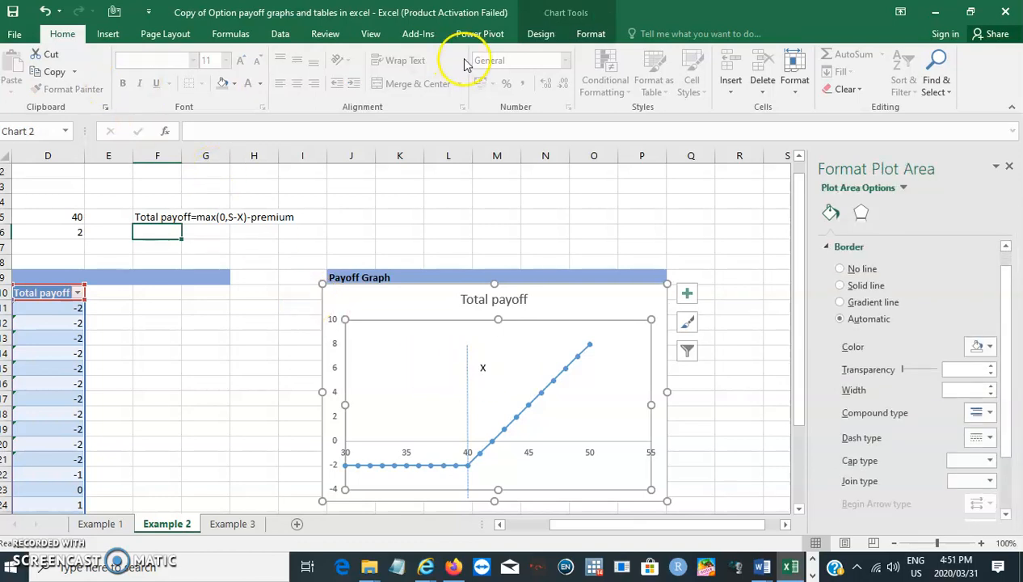
- Add a text box reading "Spot price S" below the right end of the chart's horizontal axis
click(586, 34)
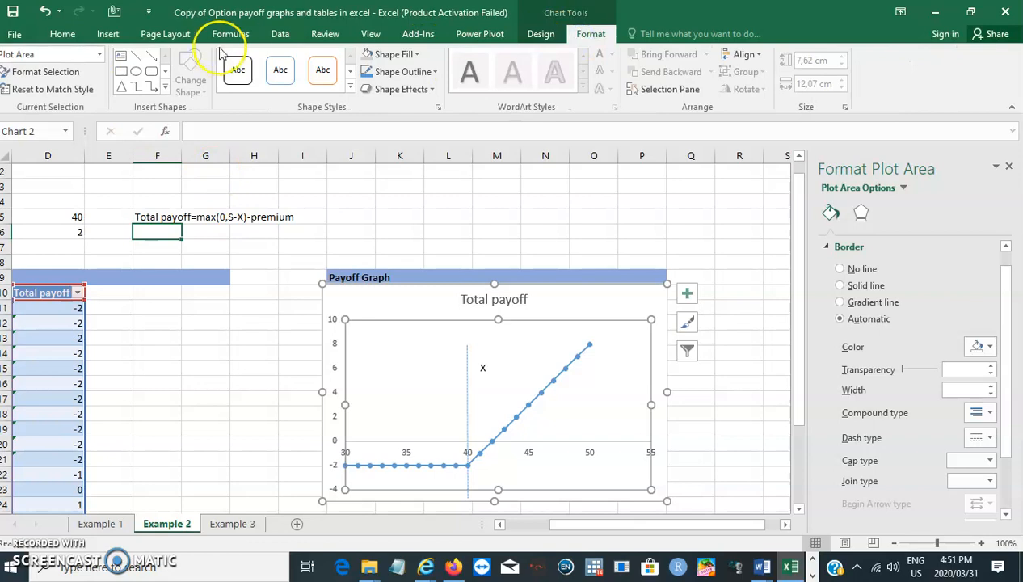
click(120, 55)
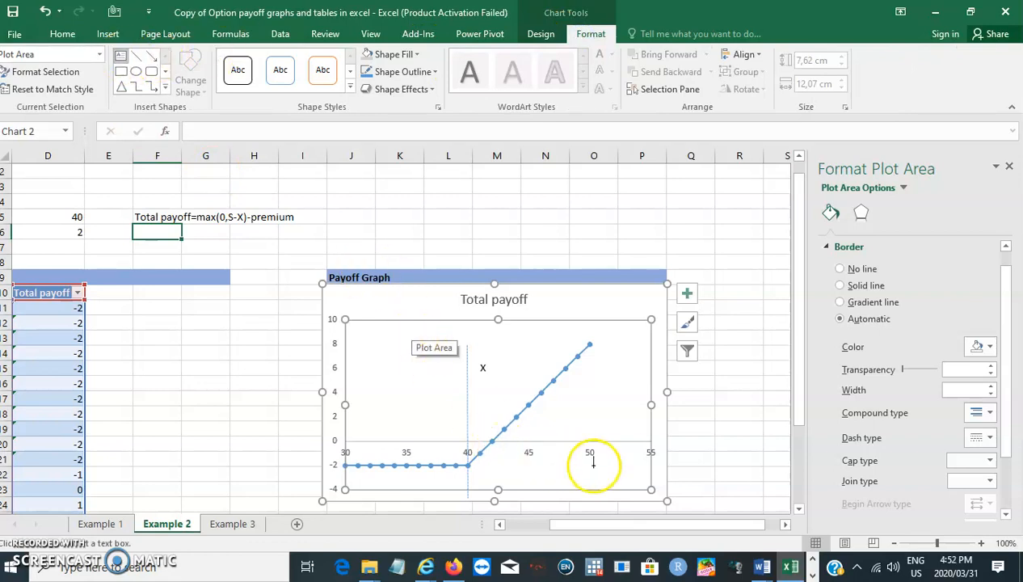
drag(593, 463, 653, 483)
text(Spot price S)
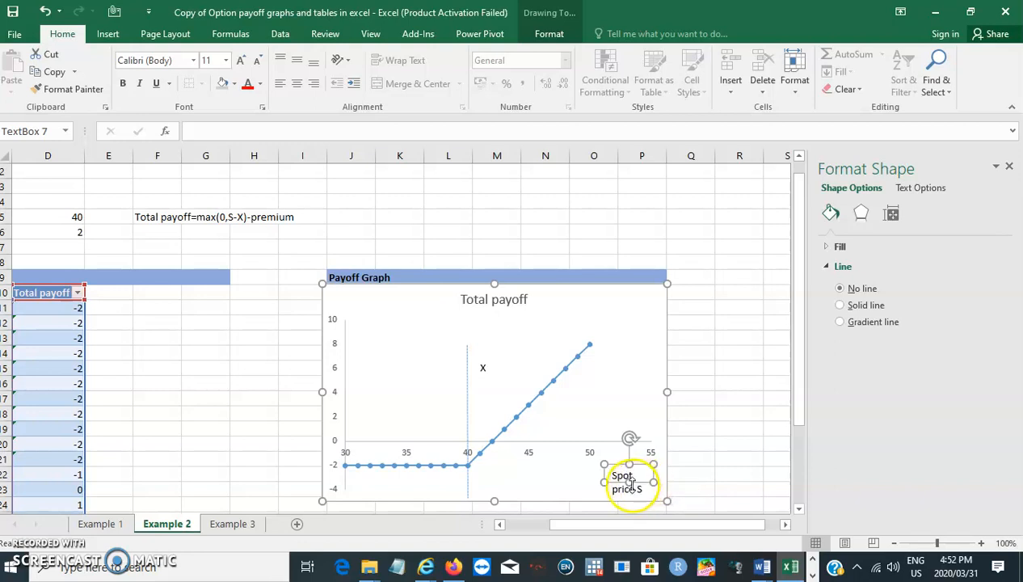
- Set the font size of the words "Spot price" in the axis label to 9
click(226, 60)
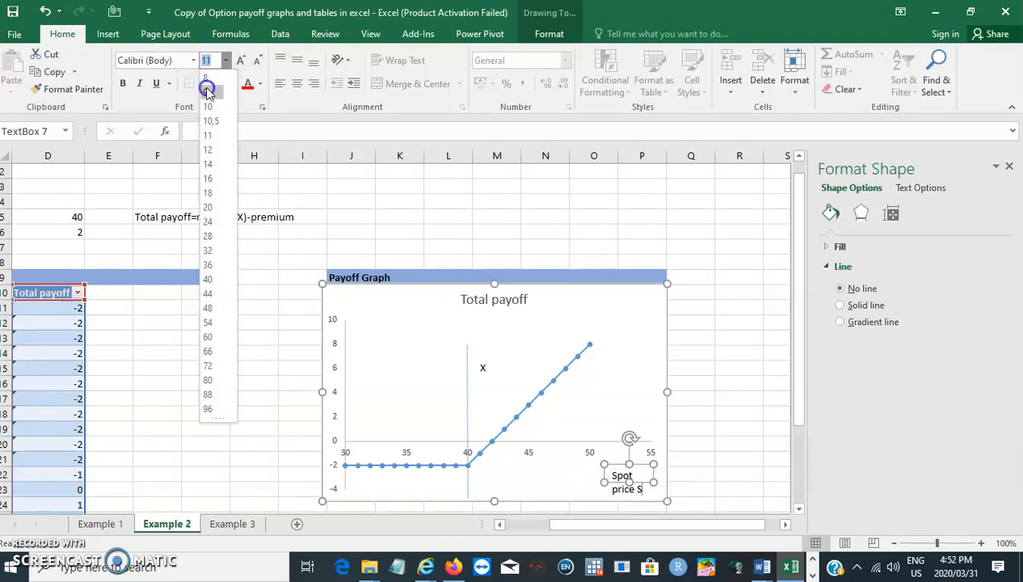
click(206, 92)
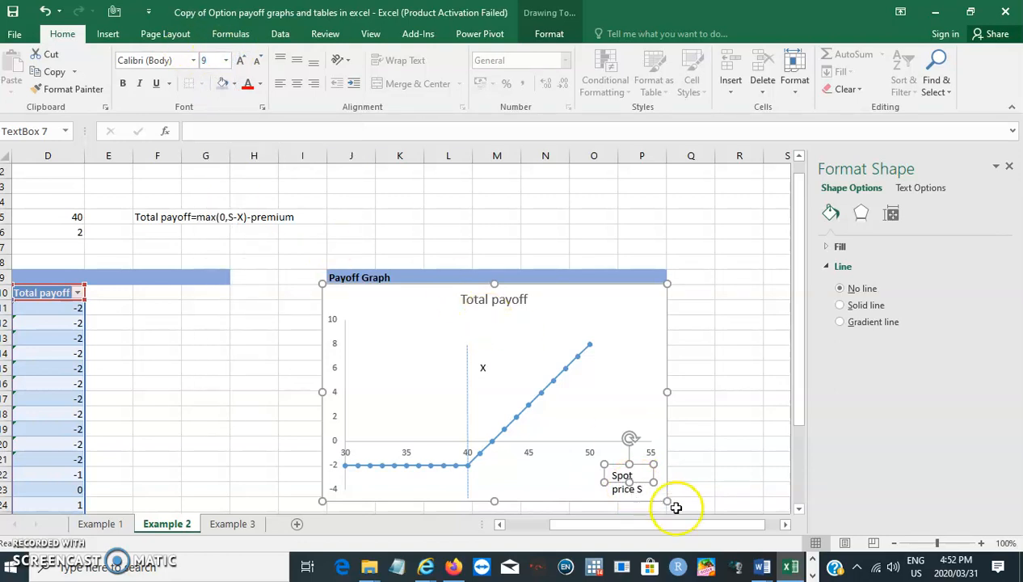
click(620, 478)
triple_click(618, 476)
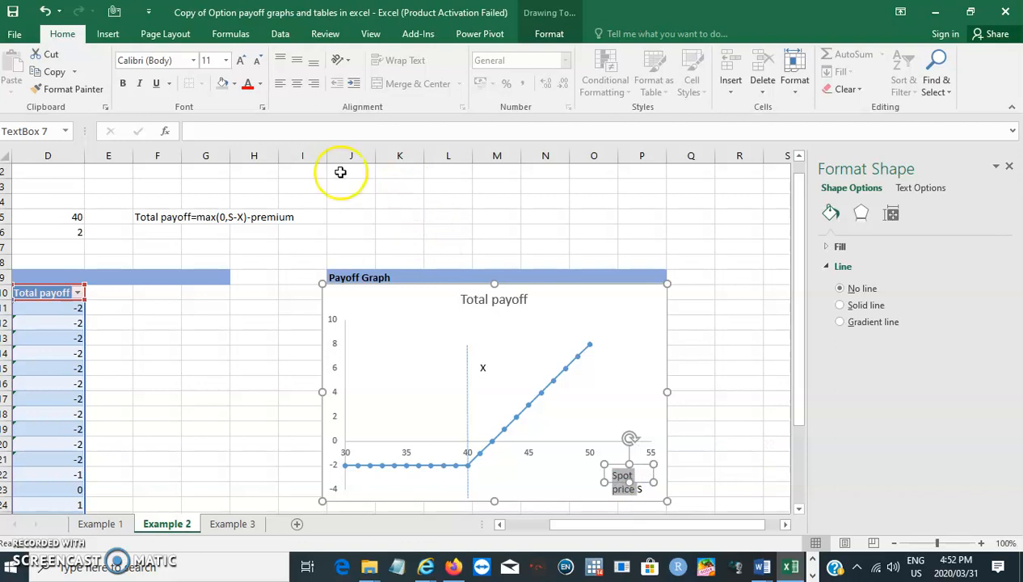
click(227, 61)
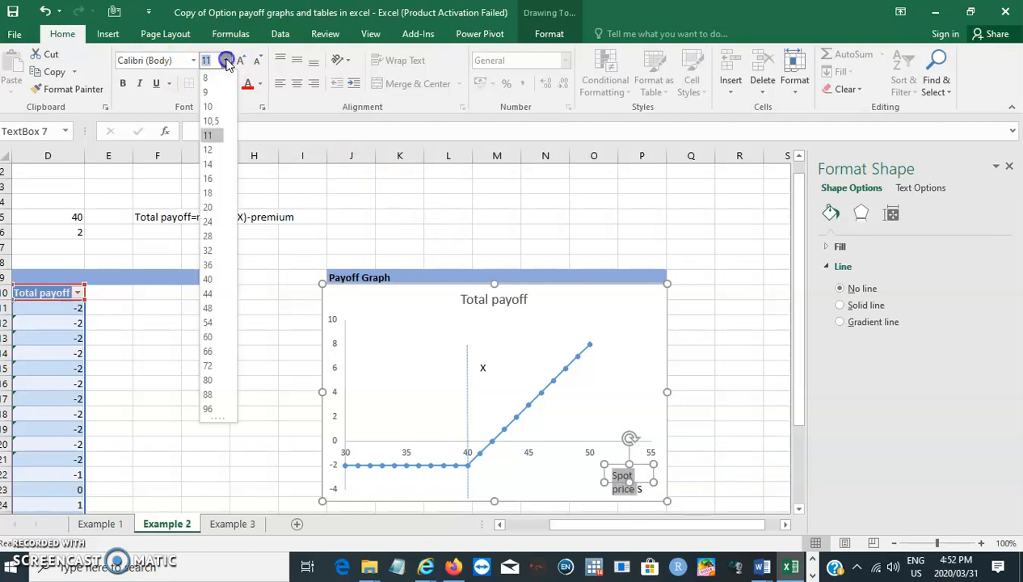
click(206, 92)
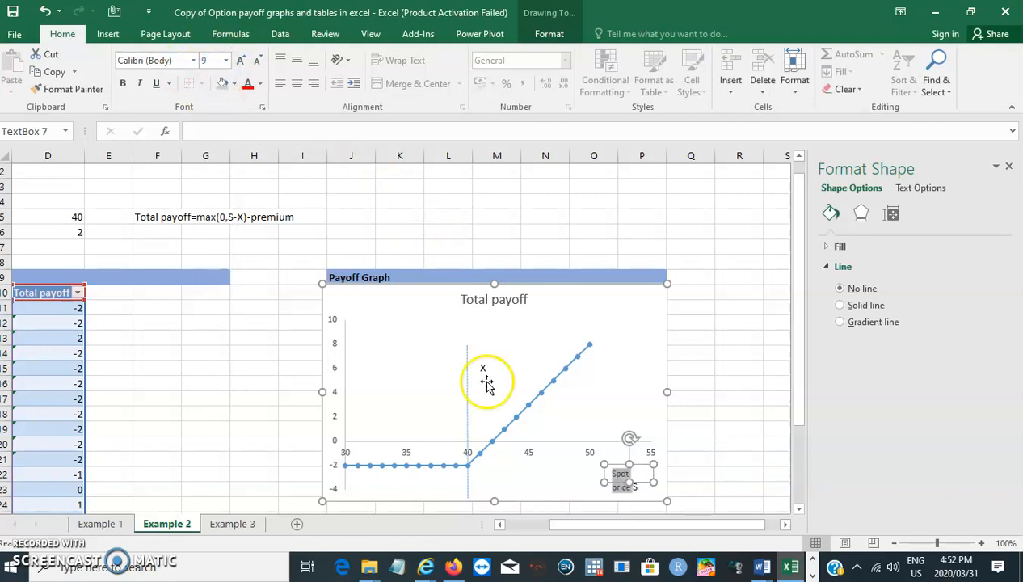
click(551, 470)
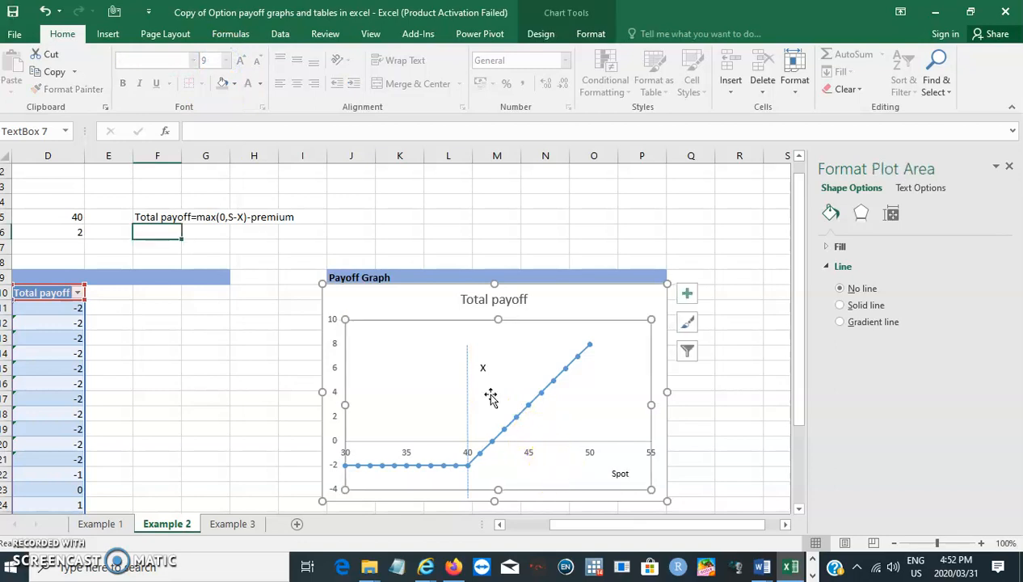
- Widen the "Spot price S" text box so the label fits on a single line
click(622, 476)
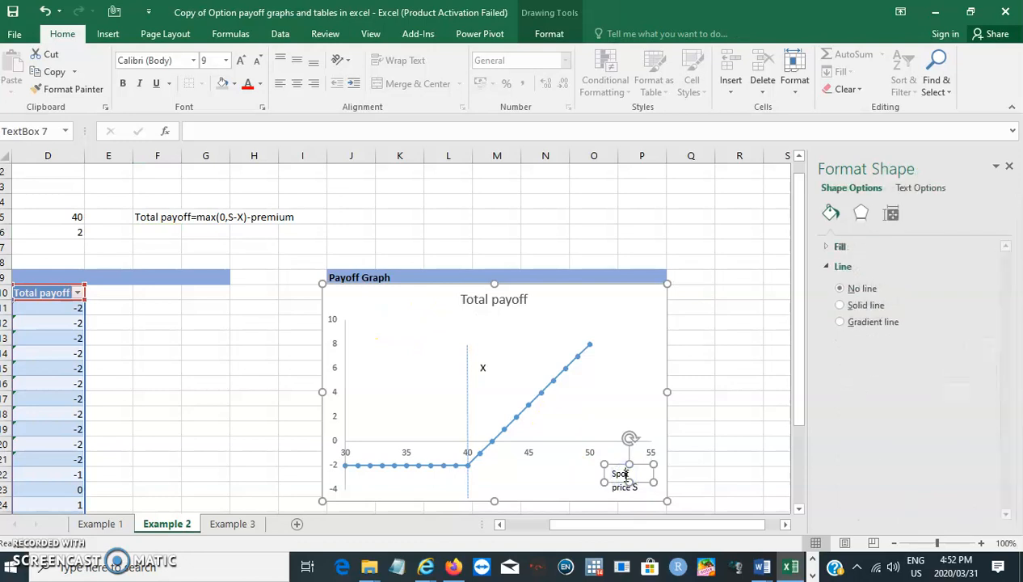
drag(628, 481, 581, 480)
click(495, 431)
click(430, 377)
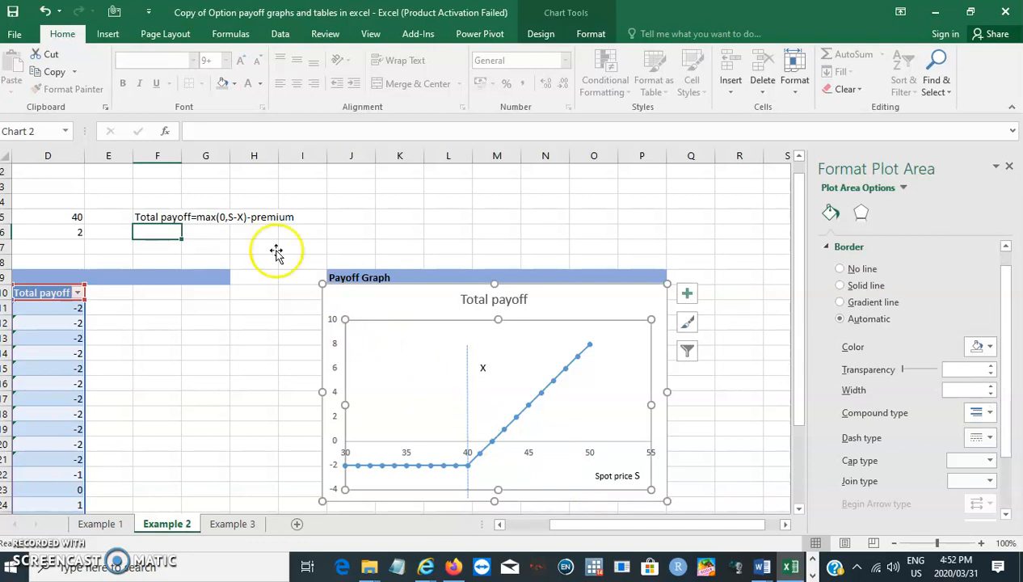
- Add a text box about 3.12 by 1.35 cm reading "Out-the-money" in the chart, left of the dashed strike line
click(587, 35)
click(120, 55)
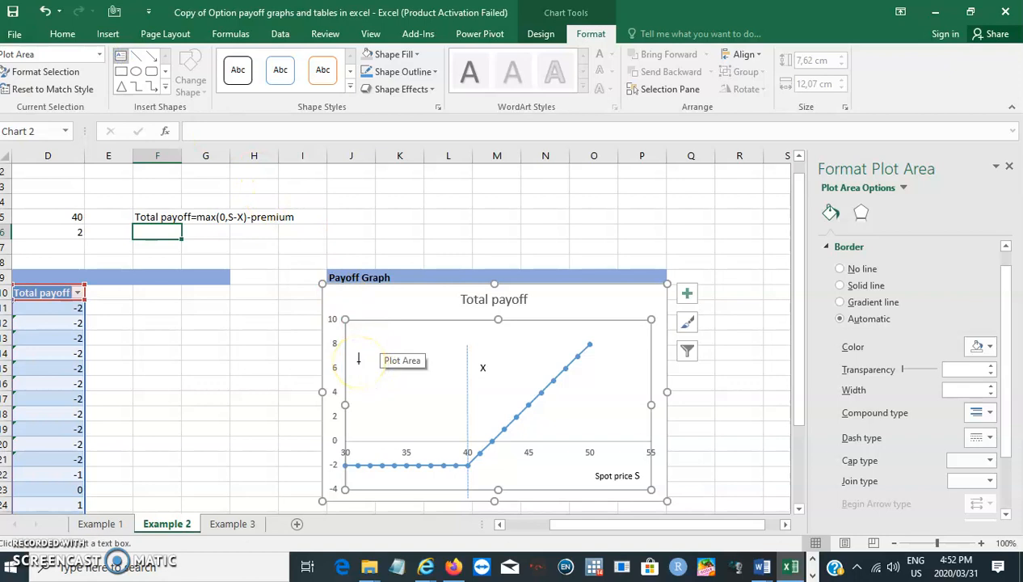
mouse_move(359, 361)
mouse_down()
mouse_move(406, 365)
mouse_move(434, 409)
mouse_move(447, 400)
mouse_up()
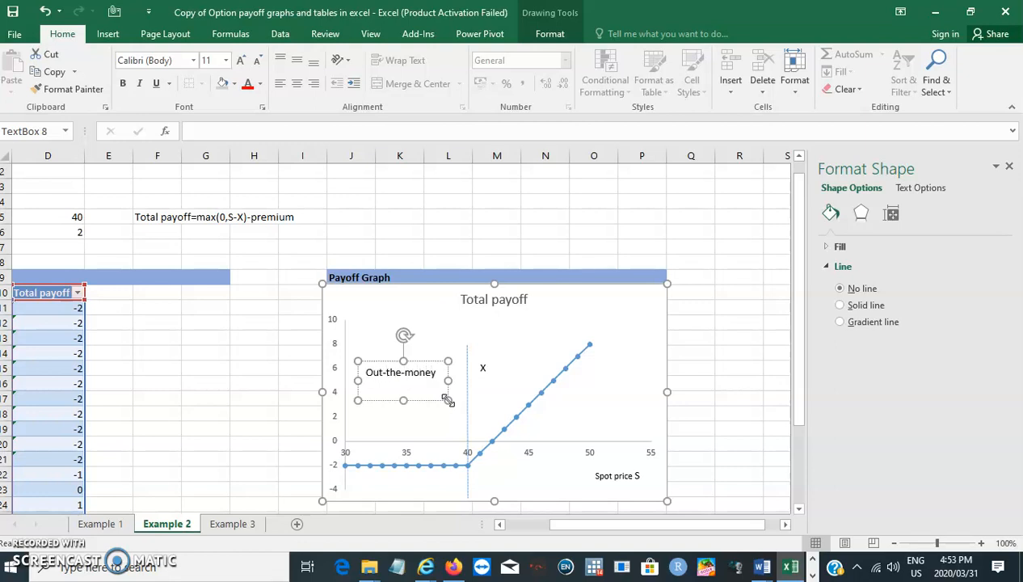
- Add a text box reading "At-the-money" in the chart, above the dashed strike line
click(554, 35)
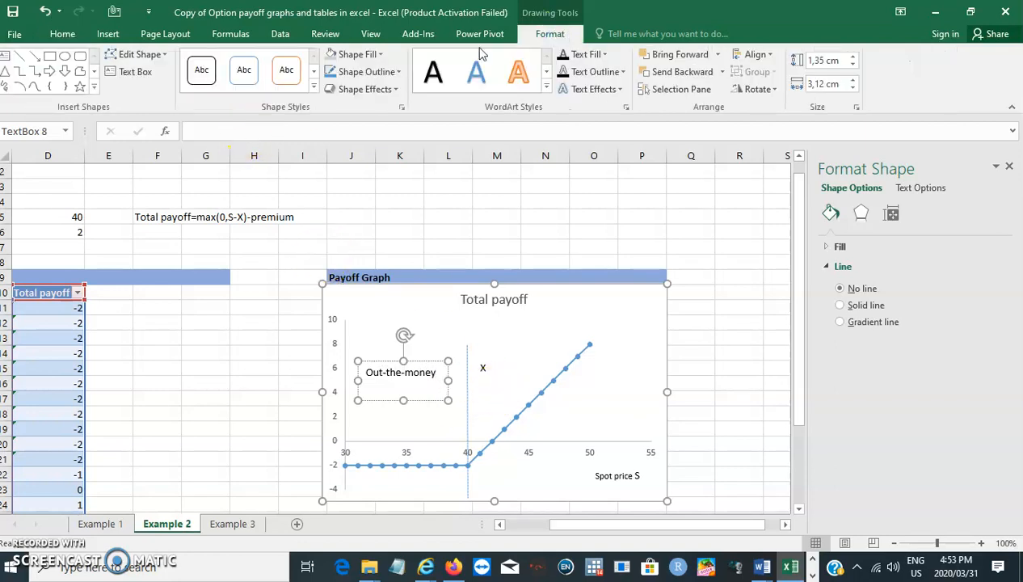
click(117, 72)
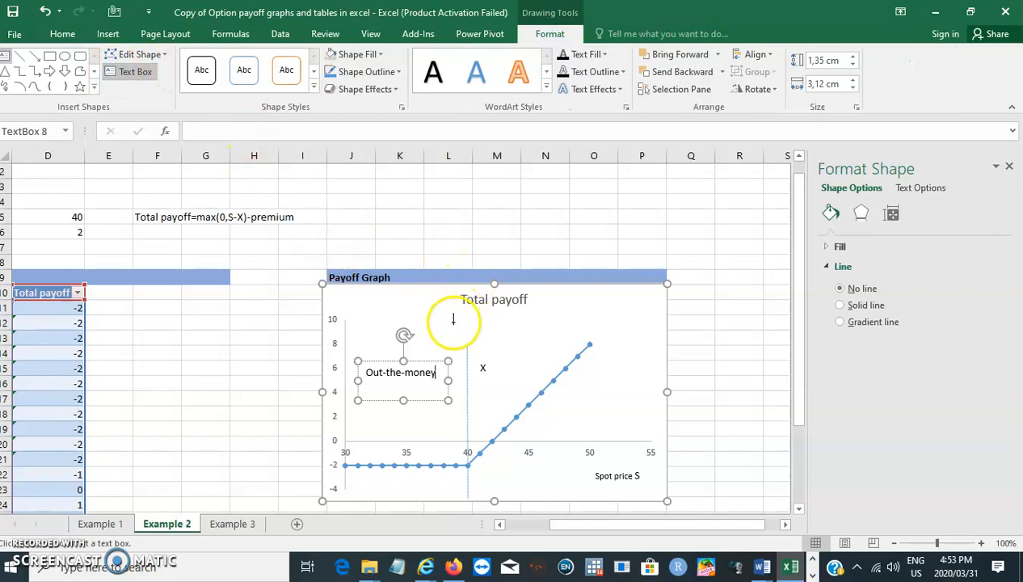
drag(448, 316, 481, 338)
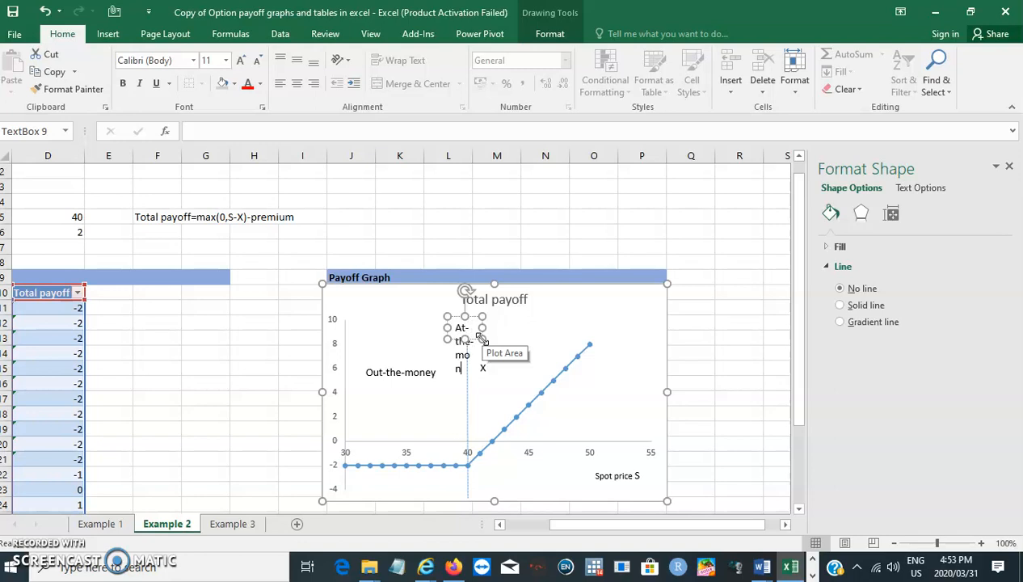
- Resize the "At-the-money" text box to about 2.86 by 0.74 cm so it fits on one line, and centre it over the strike line
drag(482, 327, 433, 327)
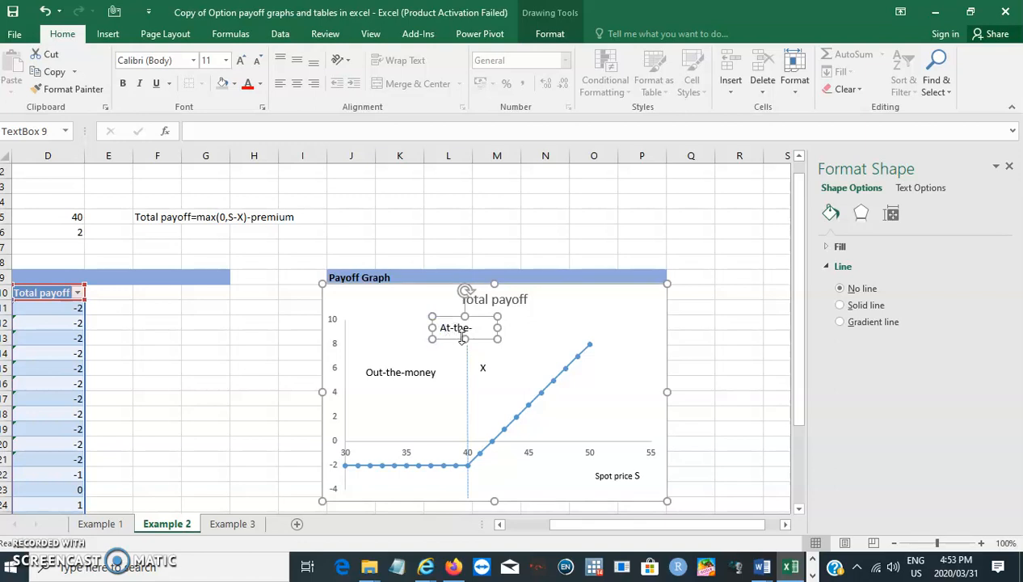
drag(465, 317, 515, 318)
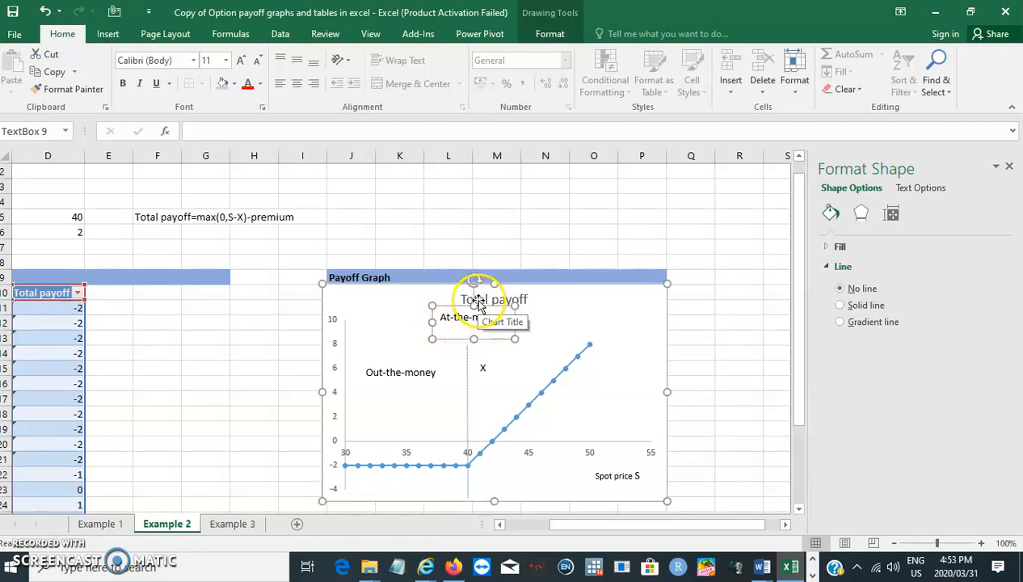
drag(472, 306, 473, 309)
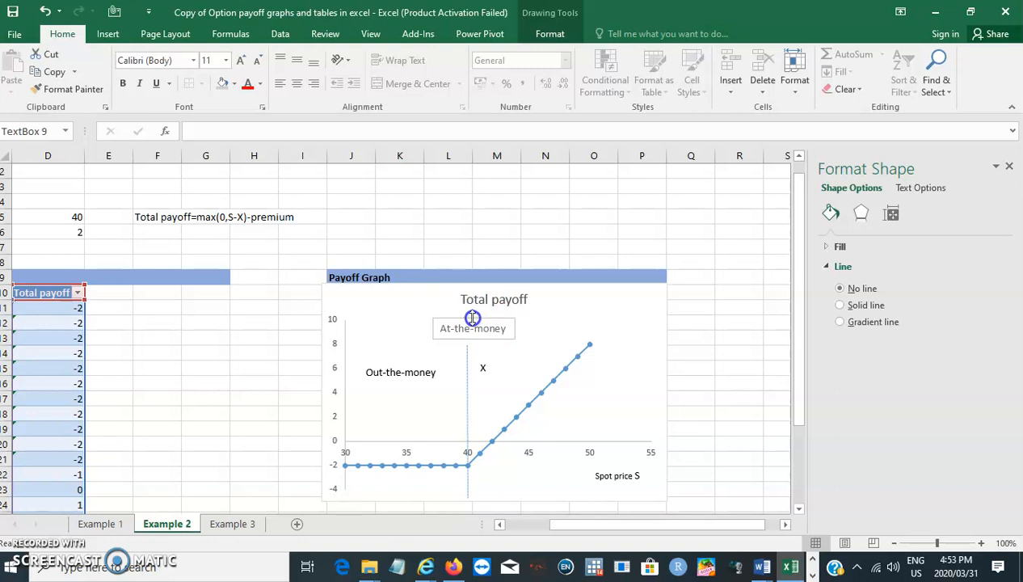
click(473, 318)
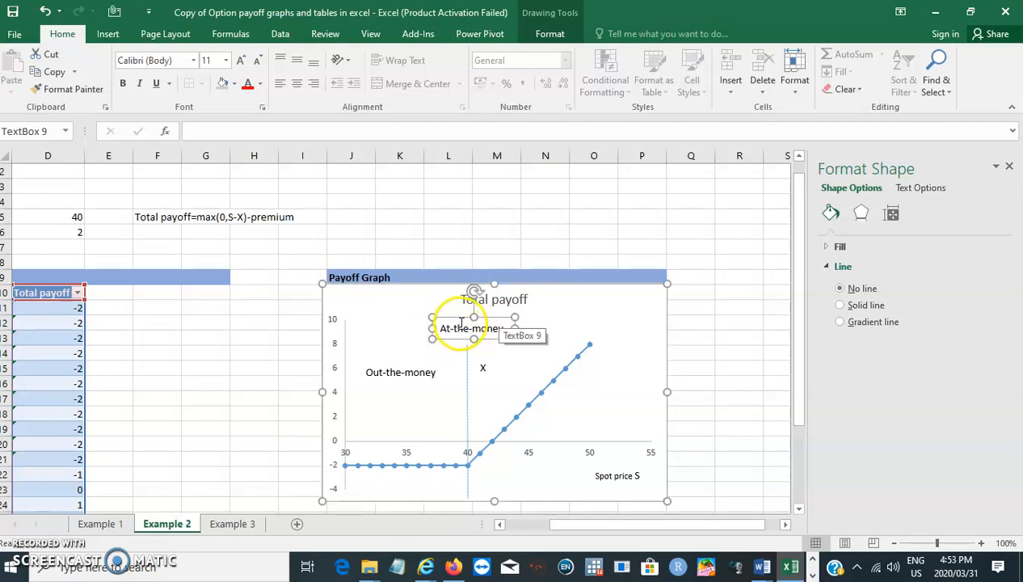
drag(461, 317, 451, 317)
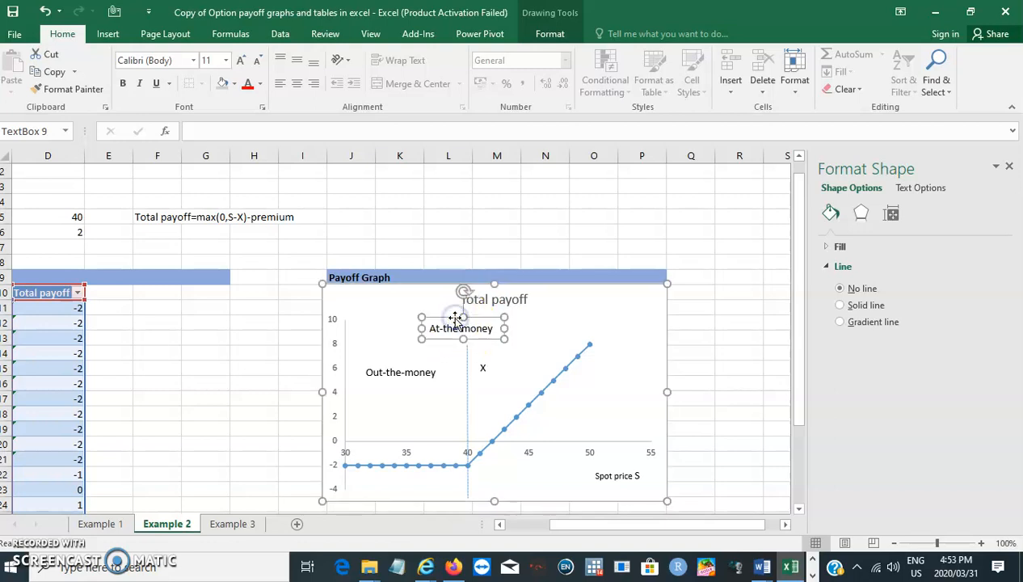
- Add a text box reading "In-the-money" to the right of the rising payoff line, widened so the label fits on a single line
click(543, 34)
click(129, 71)
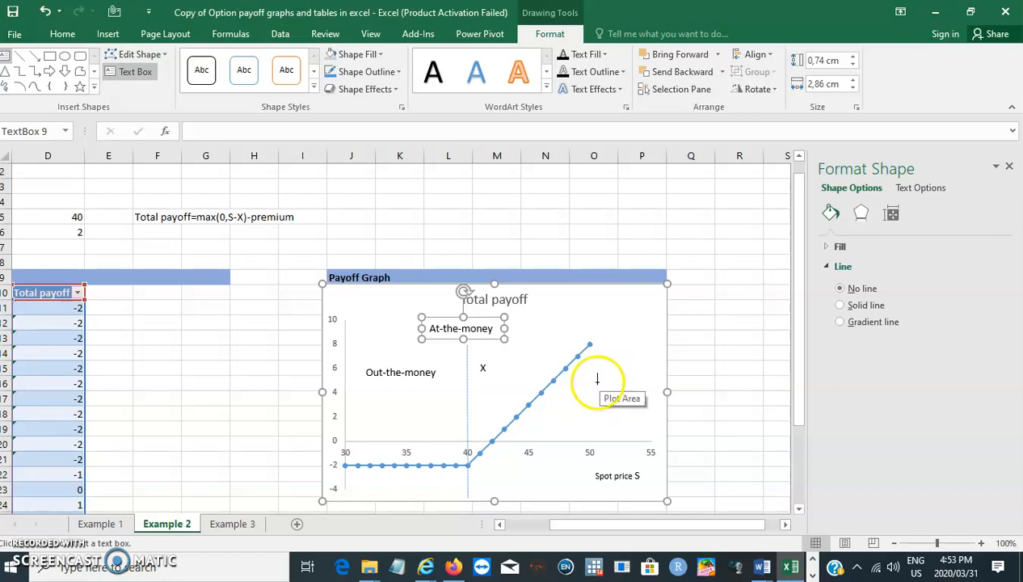
drag(582, 364, 653, 394)
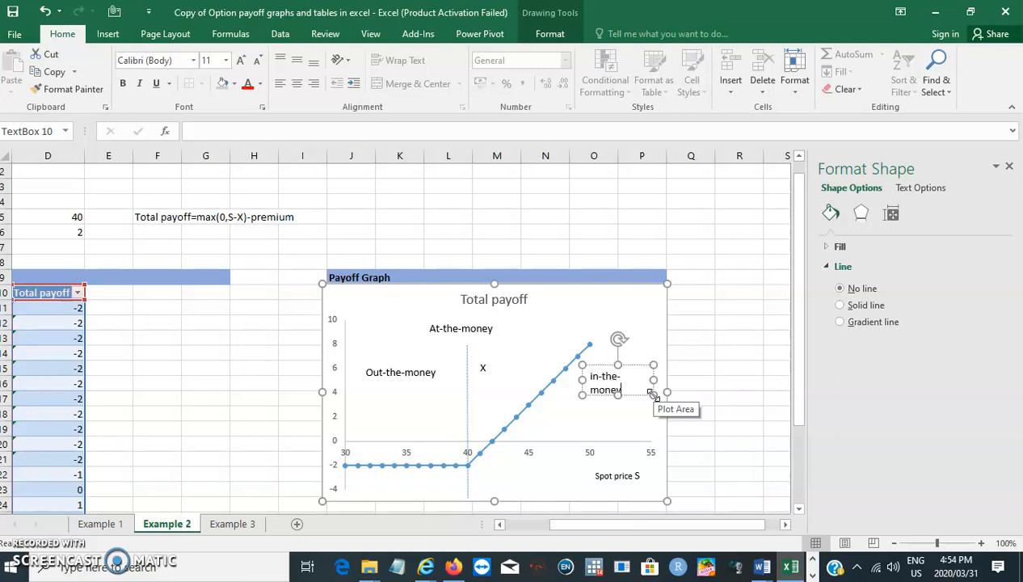
click(594, 376)
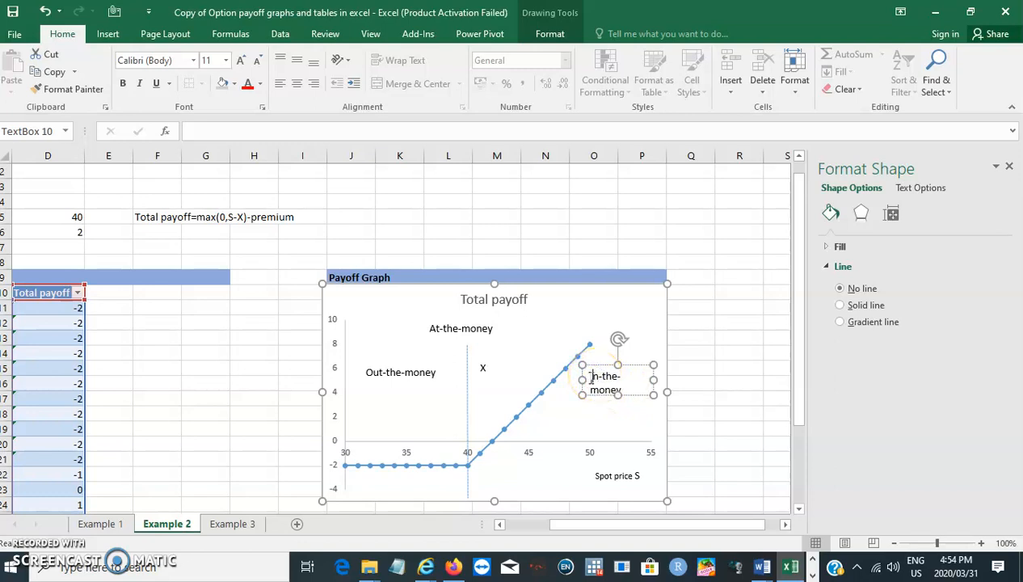
drag(583, 378, 565, 378)
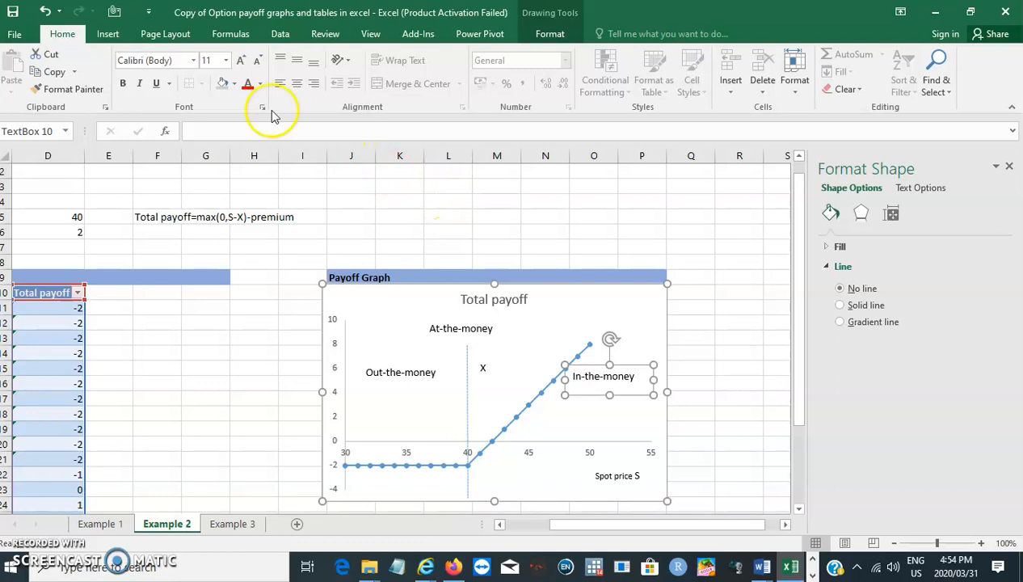
- Fill the "In-the-money", "At-the-money" and "Out-the-money" text boxes with grey and reduce the height of the "Out-the-money" box
click(223, 84)
drag(429, 327, 497, 337)
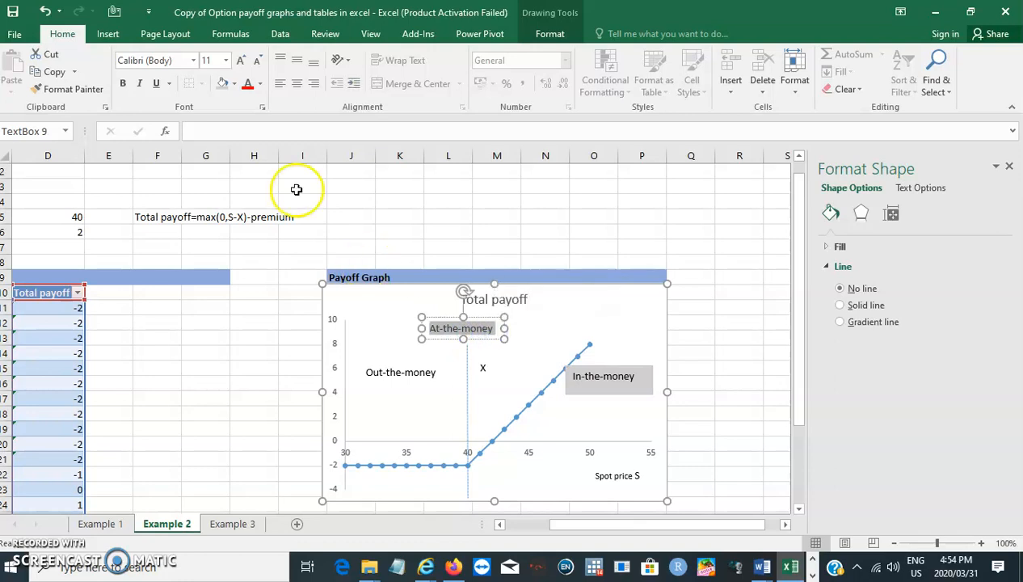
click(223, 85)
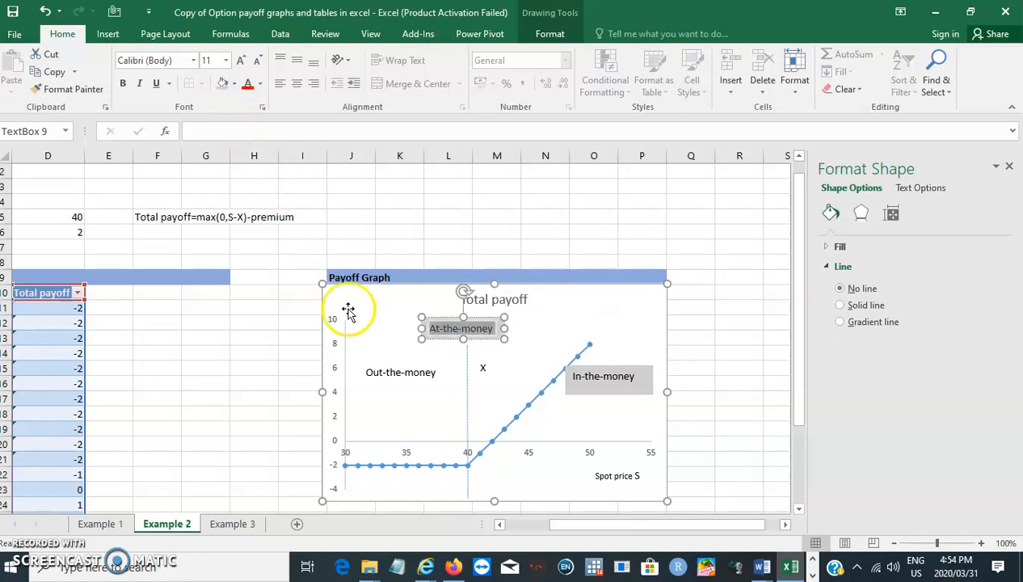
click(376, 372)
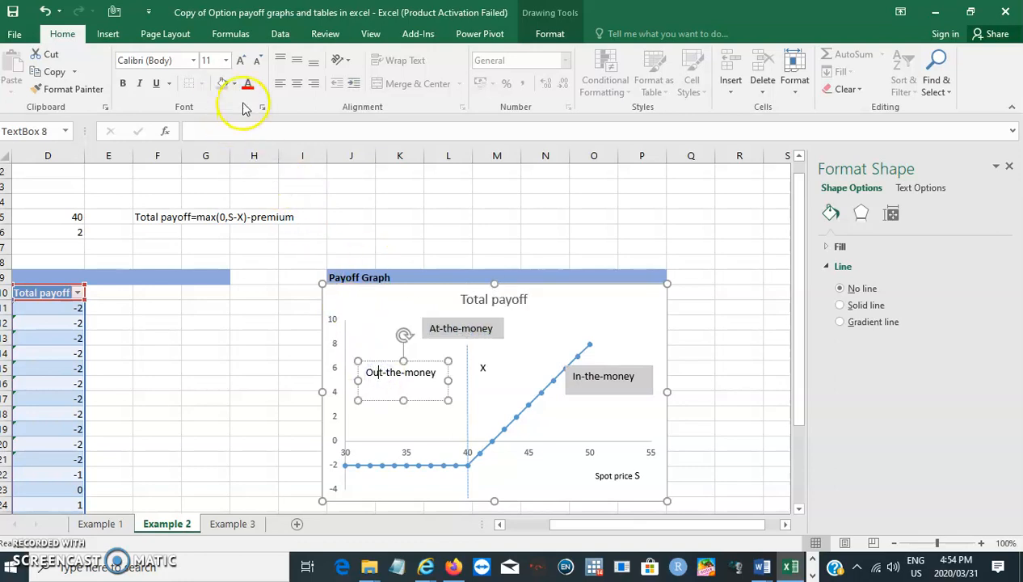
click(223, 84)
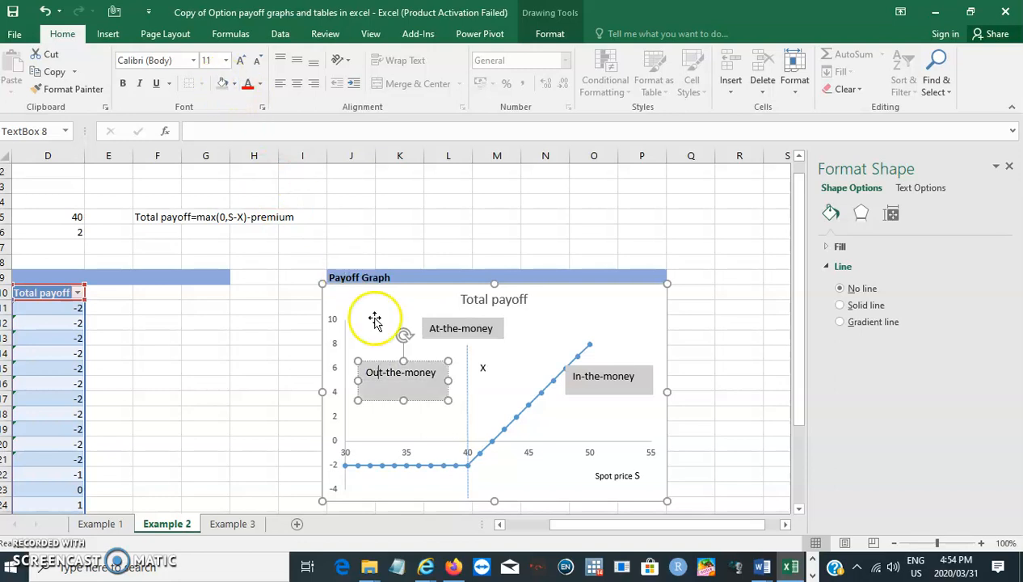
drag(403, 401, 403, 390)
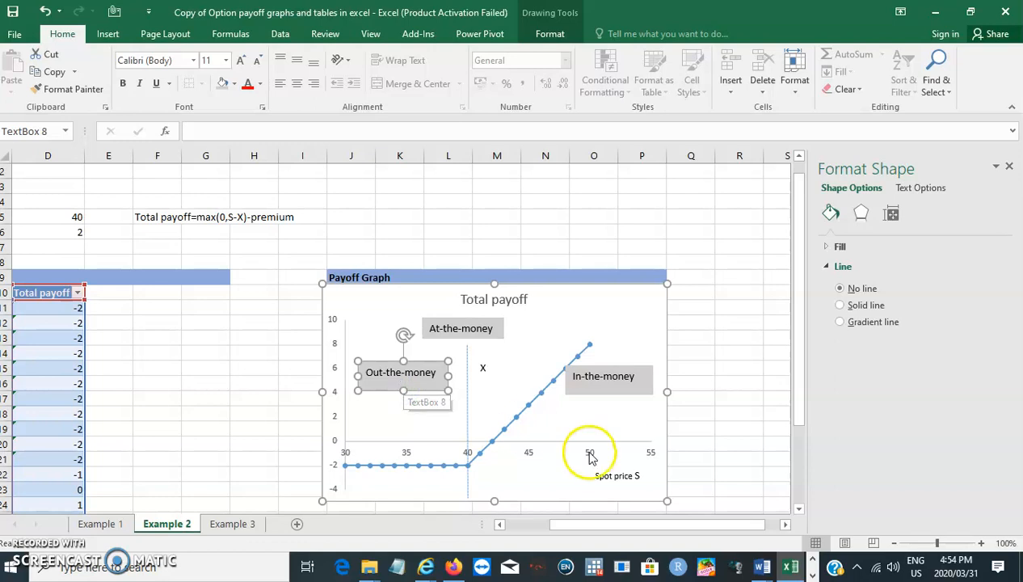
- Add a text box about 1.43 by 0.82 cm reading "value" at the upper end of the chart's vertical axis
click(607, 433)
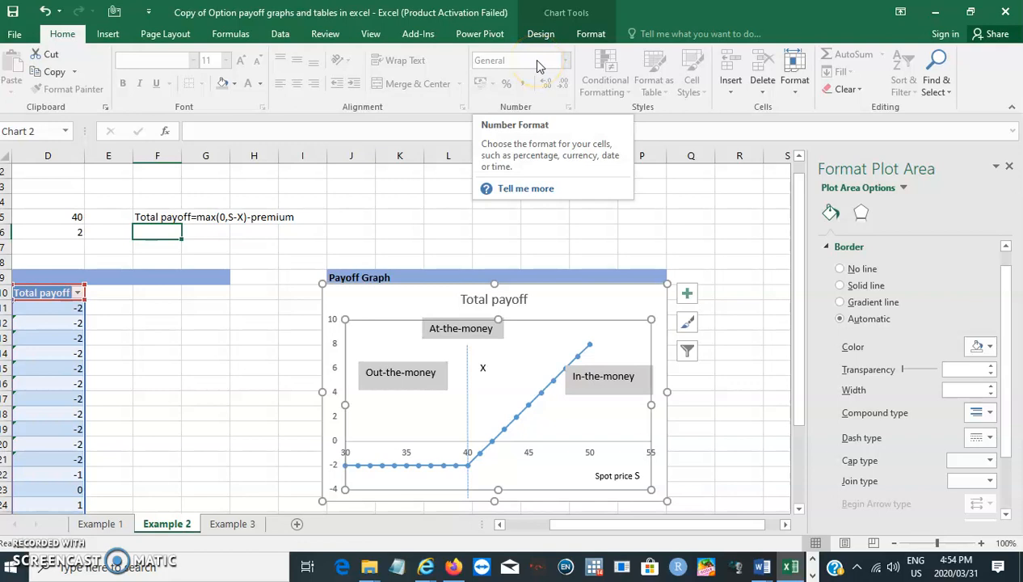
click(592, 36)
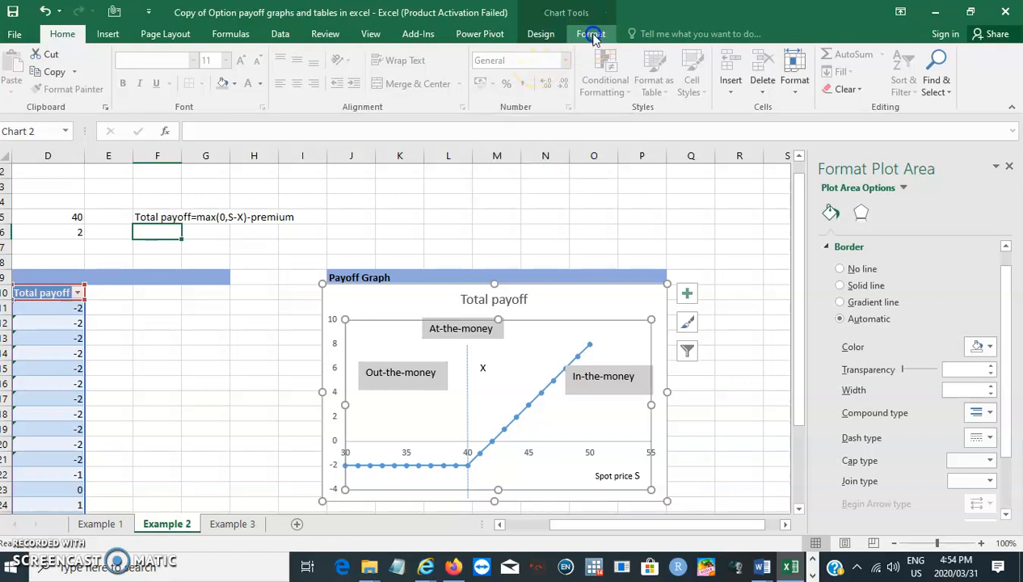
click(122, 55)
drag(329, 296, 368, 308)
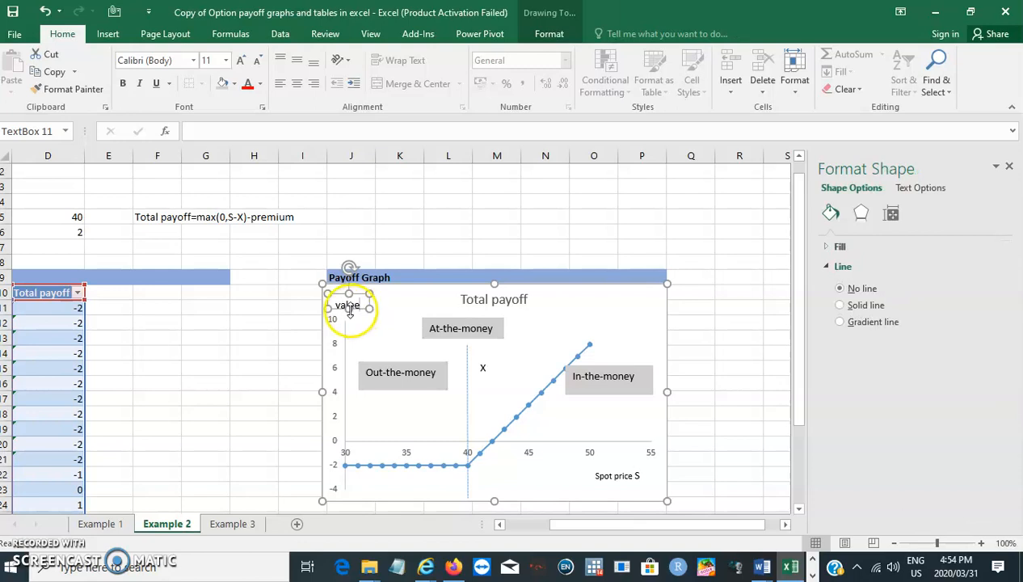
click(349, 311)
drag(349, 310, 350, 317)
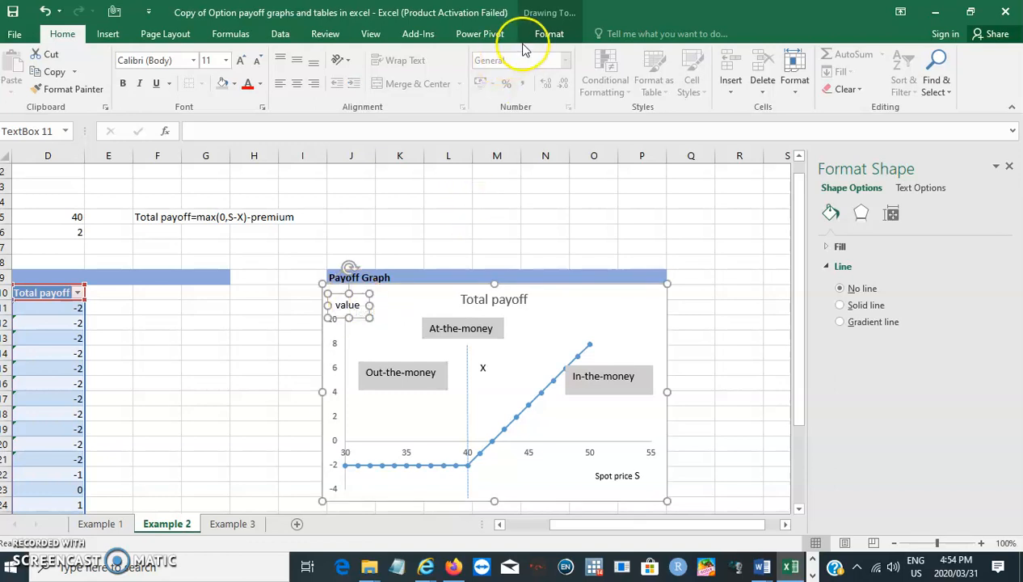
- Rotate the "value" text box 90° to the left
click(548, 34)
click(759, 89)
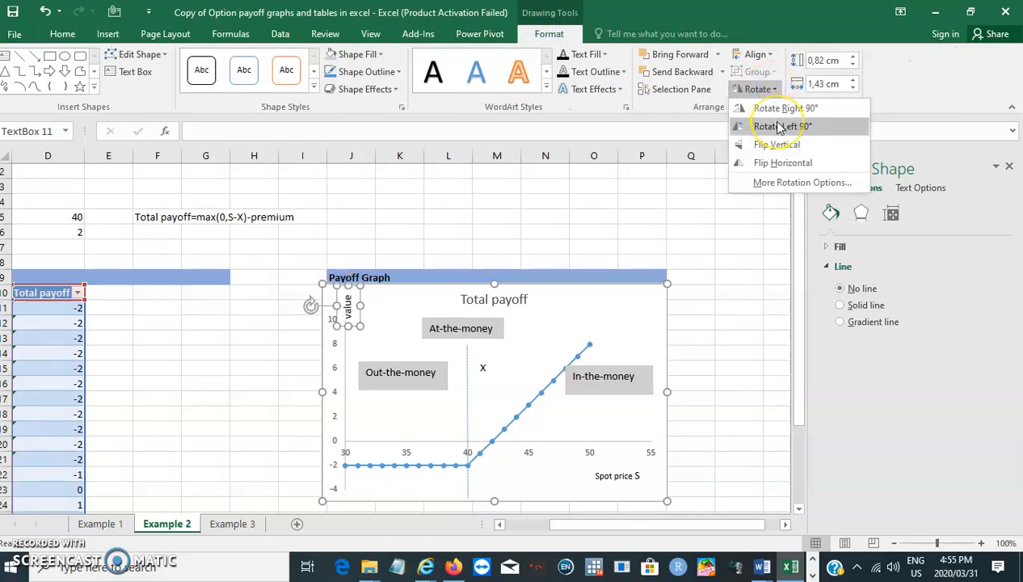
click(778, 126)
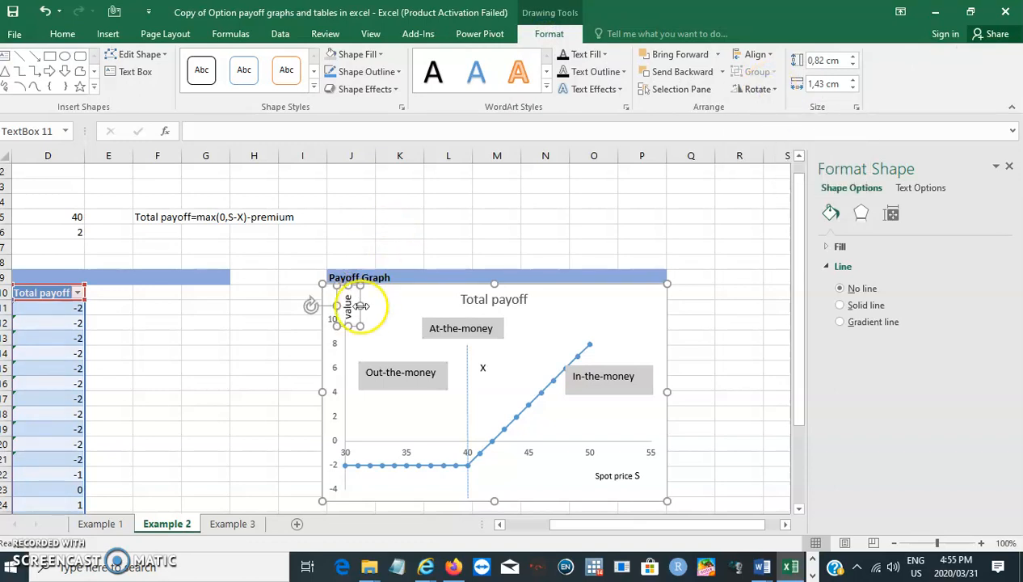
- Move the rotated "value" label to the chart's upper-left corner beside the vertical axis, keeping the chart itself in its original place
drag(340, 300, 334, 294)
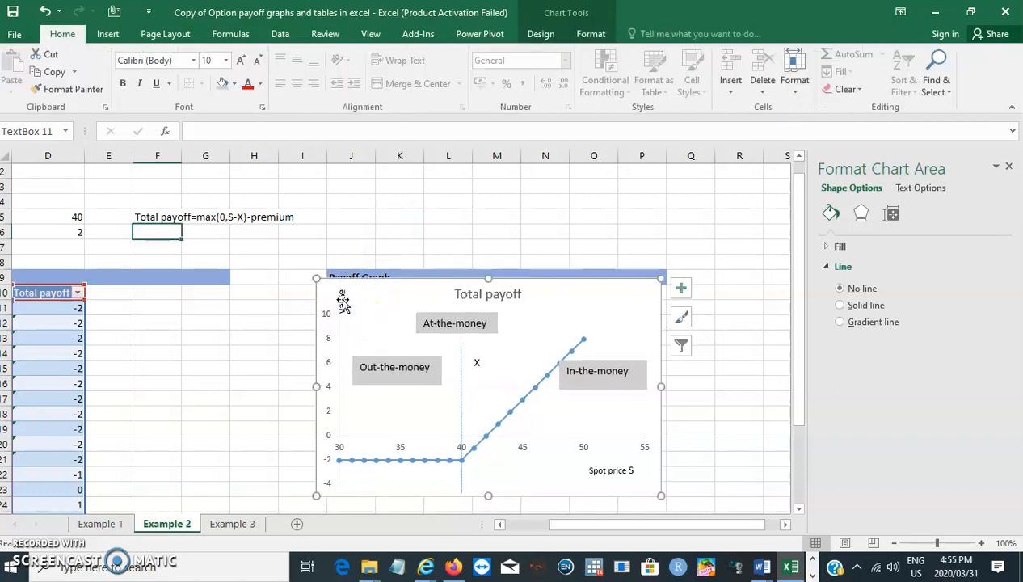
click(46, 12)
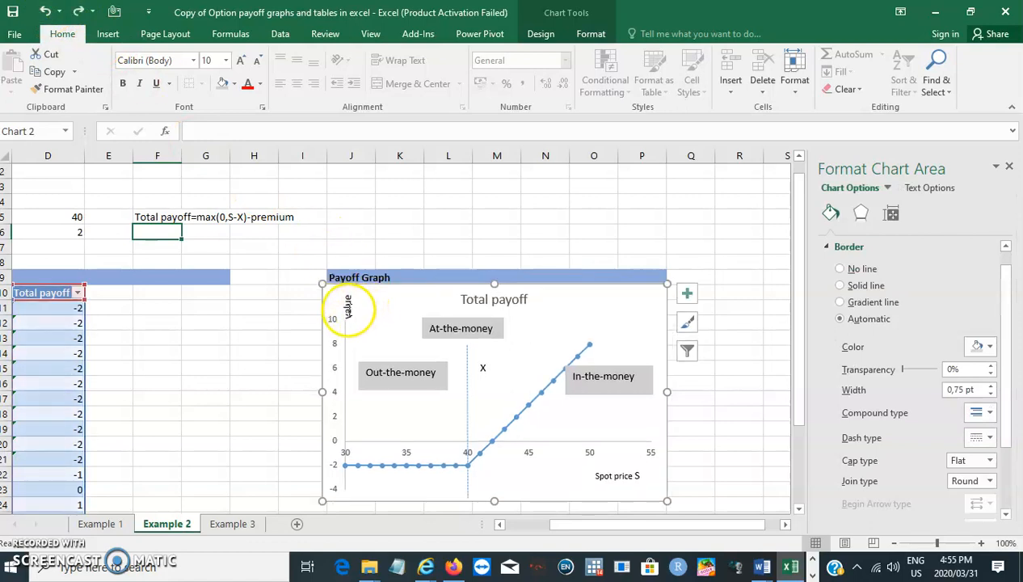
click(349, 305)
drag(342, 303, 338, 299)
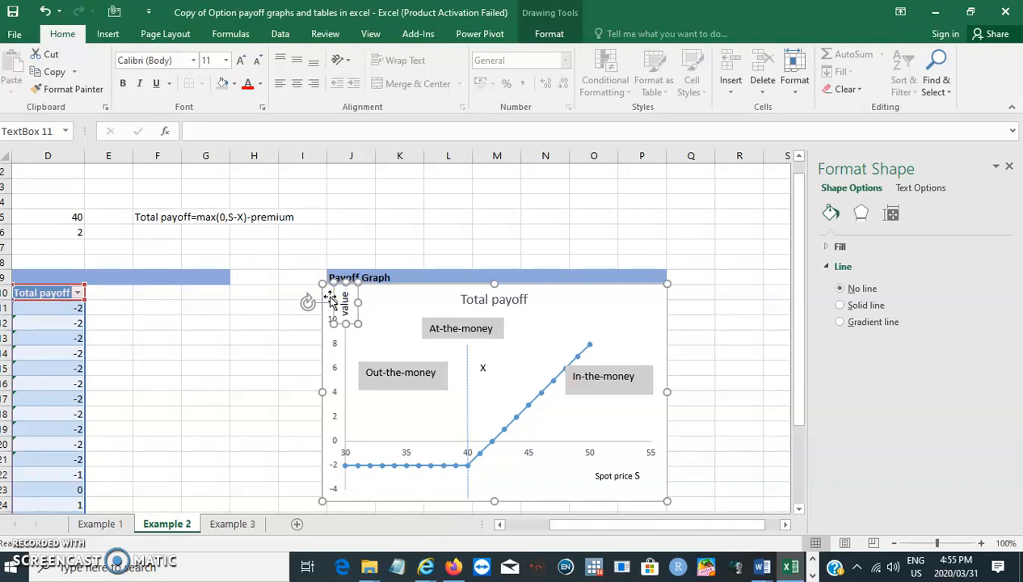
drag(358, 302, 344, 327)
drag(352, 298, 336, 298)
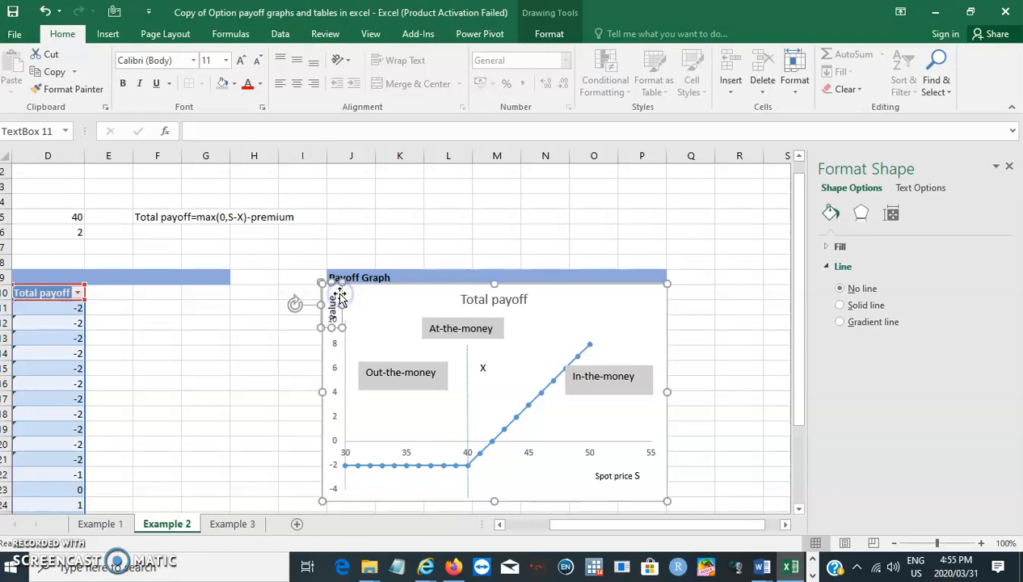
click(540, 222)
click(722, 310)
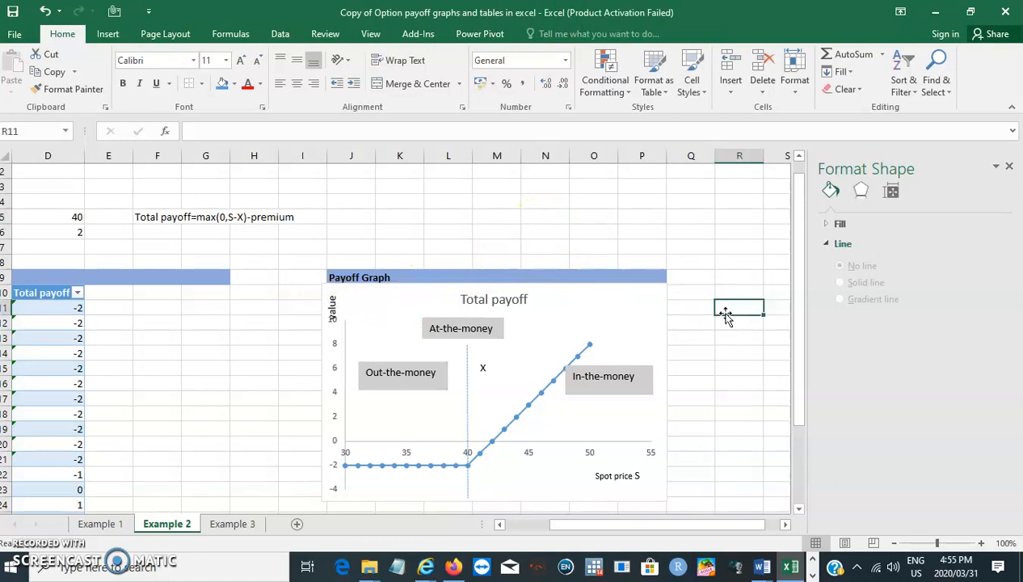
- Open the Example 3 sheet and examine the put option's exercise price, premium, position and payoff formula
drag(594, 529, 554, 527)
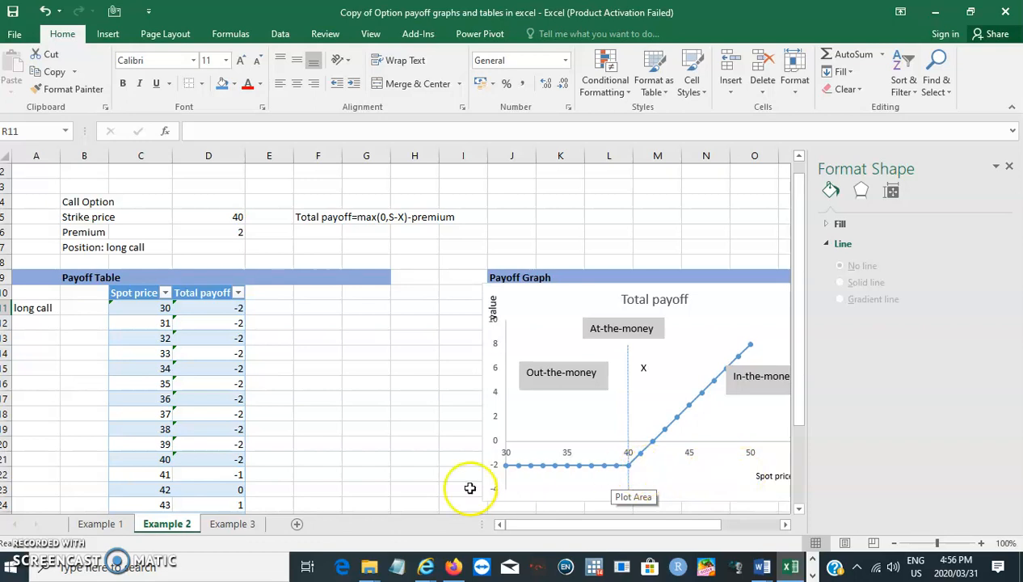
click(244, 526)
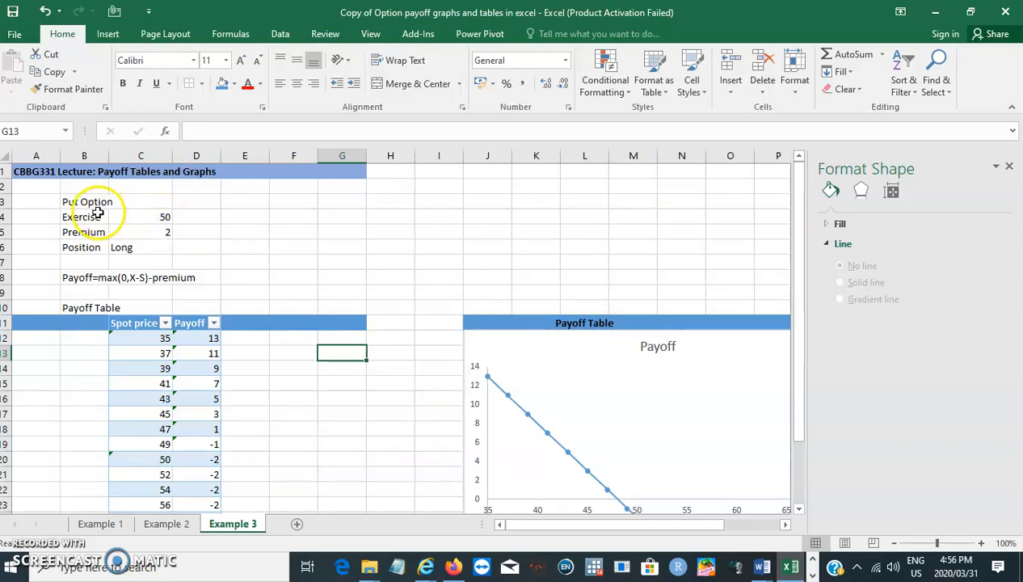
click(144, 217)
click(161, 233)
click(169, 250)
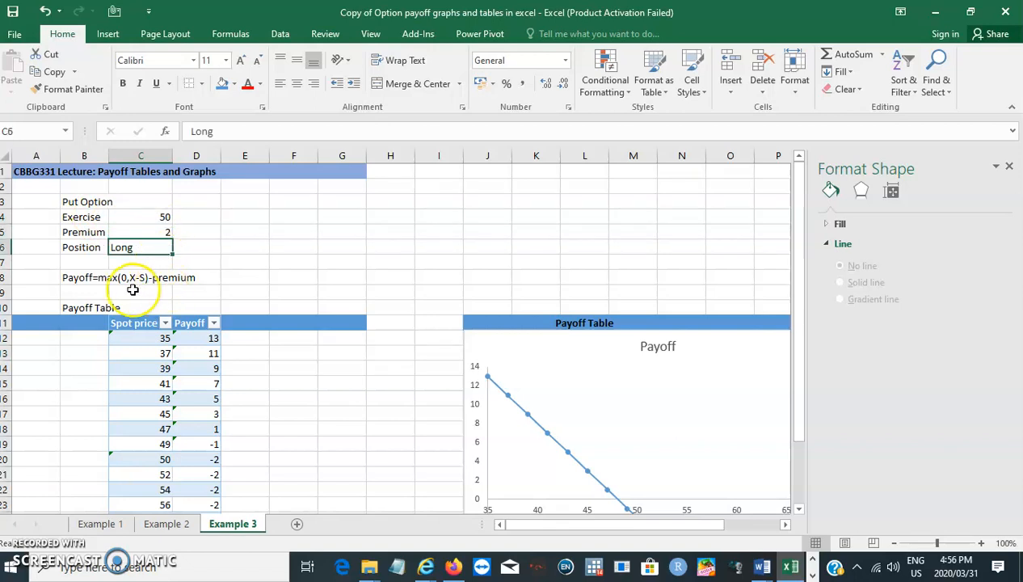
click(84, 278)
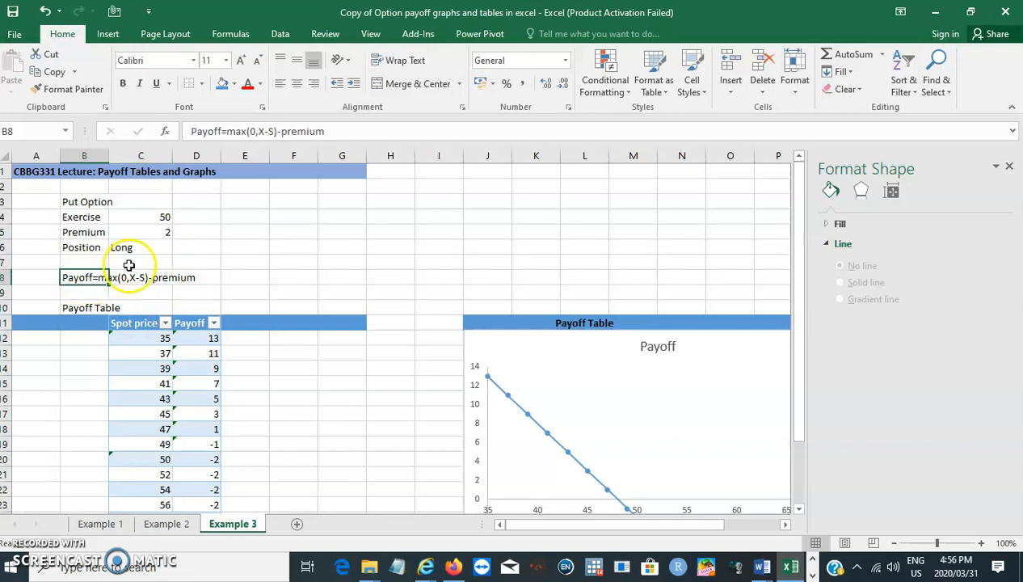
- Compare the put's premium and payoff formula with the payoff table row for spot price 50 and the payoff graph
click(164, 236)
key(Down)
key(Down)
key(Down)
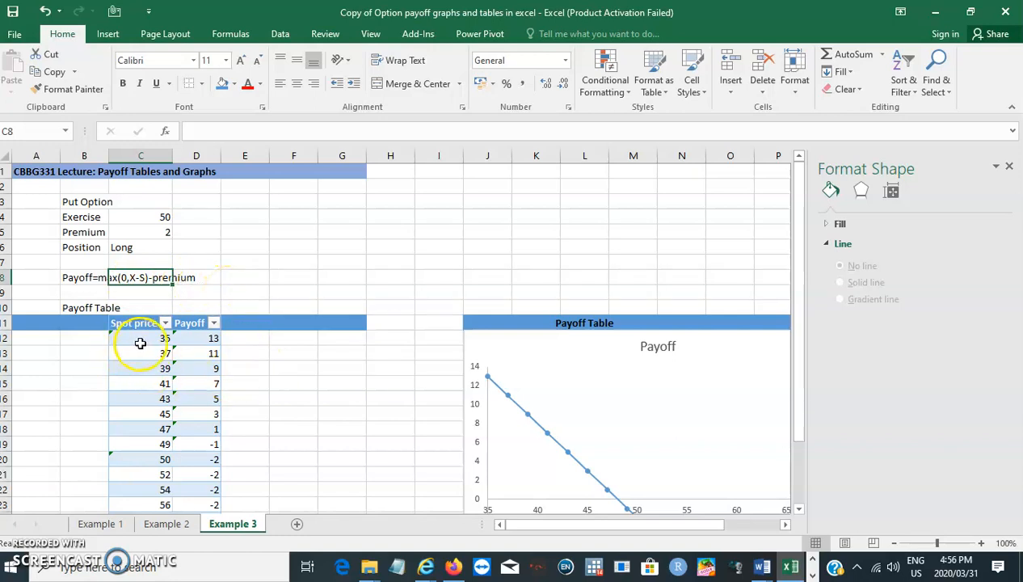
click(164, 458)
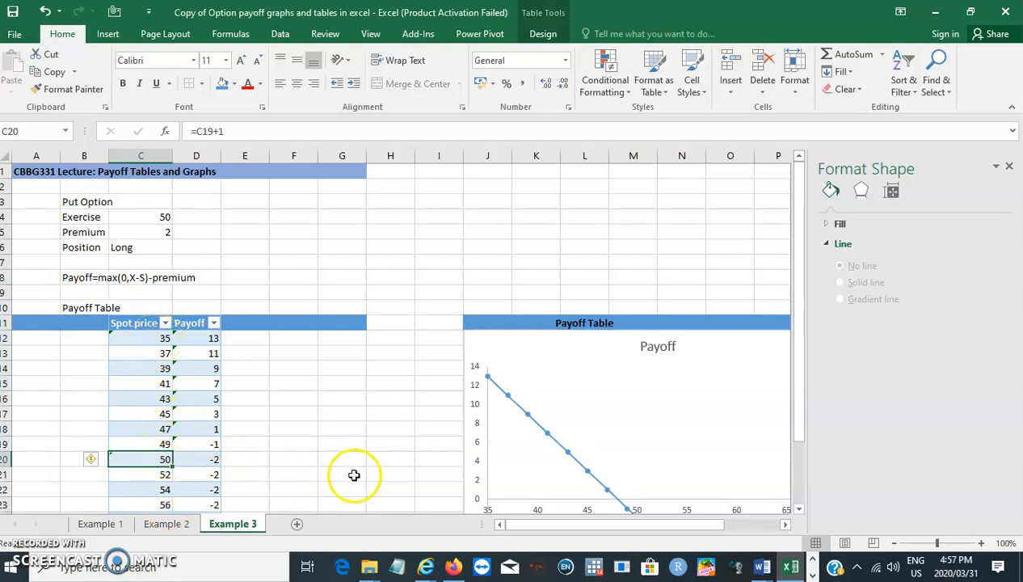
click(798, 509)
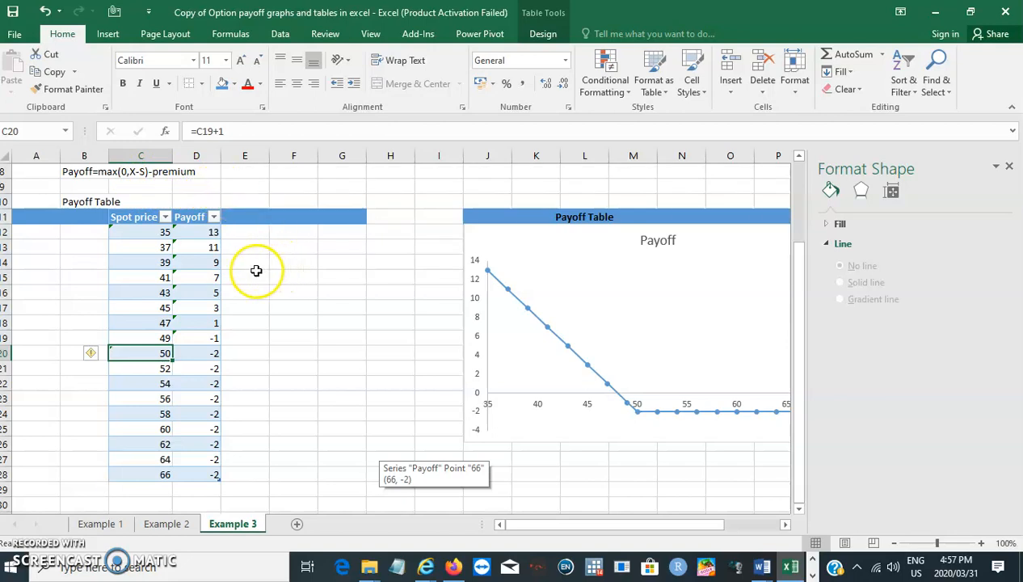
- Inspect the payoff formula for spot price 35 and compare the payoff table with the full put payoff graph
click(211, 232)
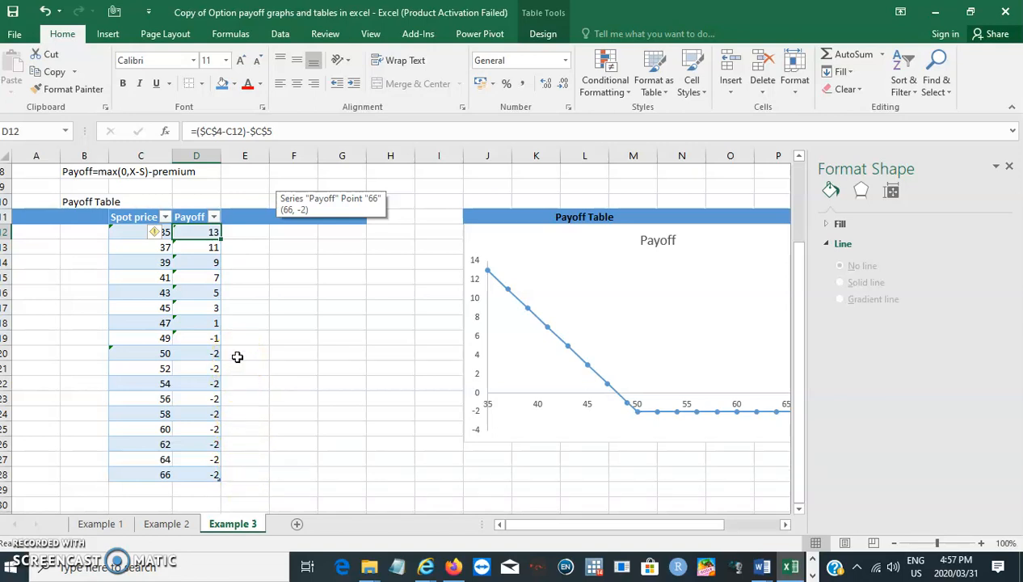
mouse_move(643, 418)
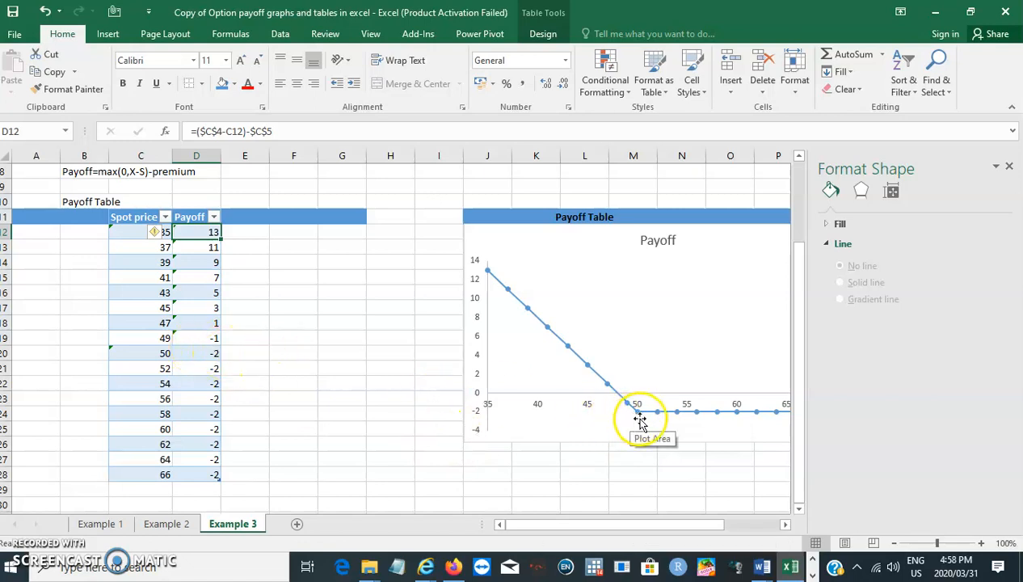
drag(693, 524, 727, 525)
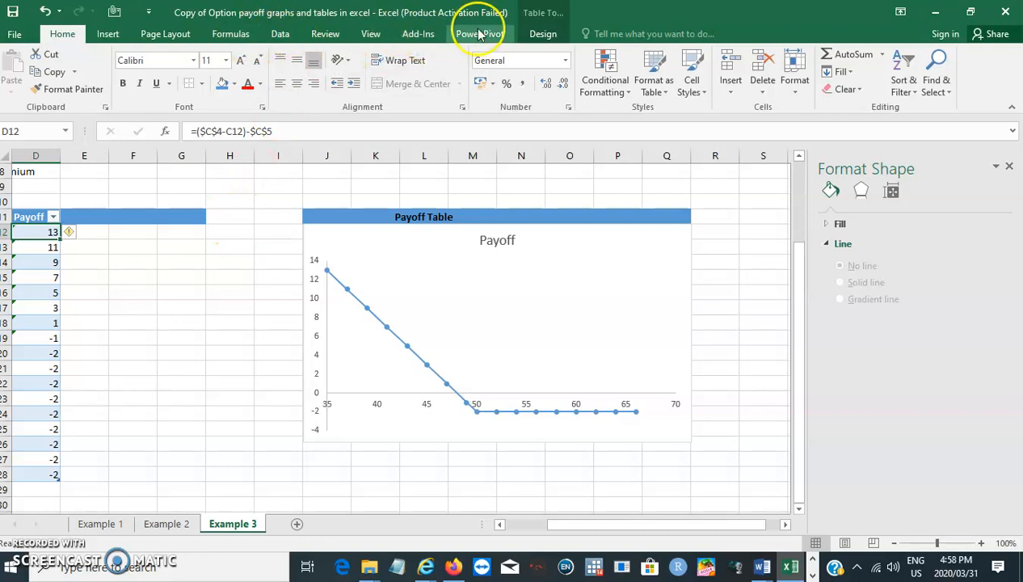
- Draw a straight vertical line about 5.37 cm tall through spot price 50 on the put payoff chart
click(540, 34)
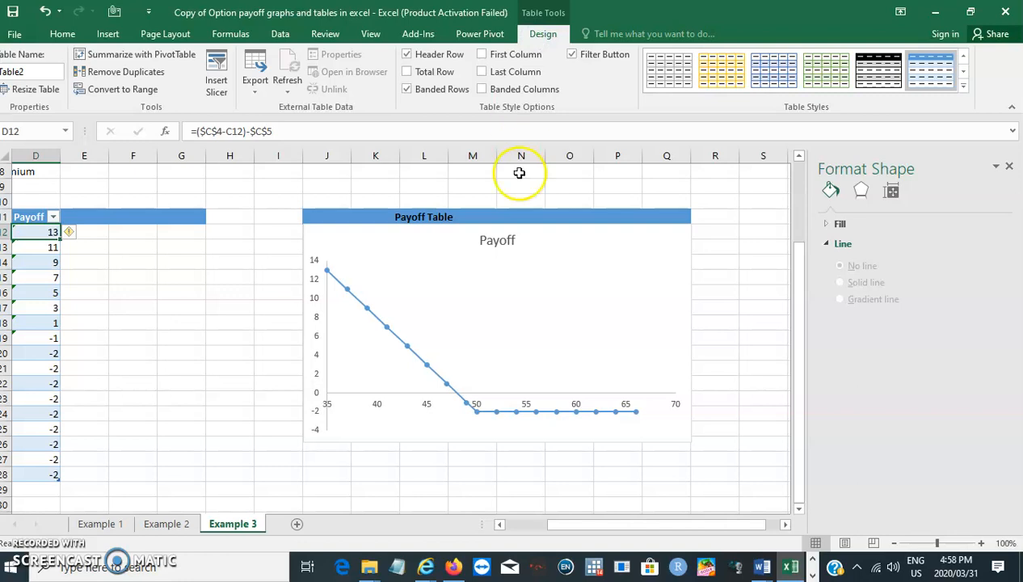
click(530, 262)
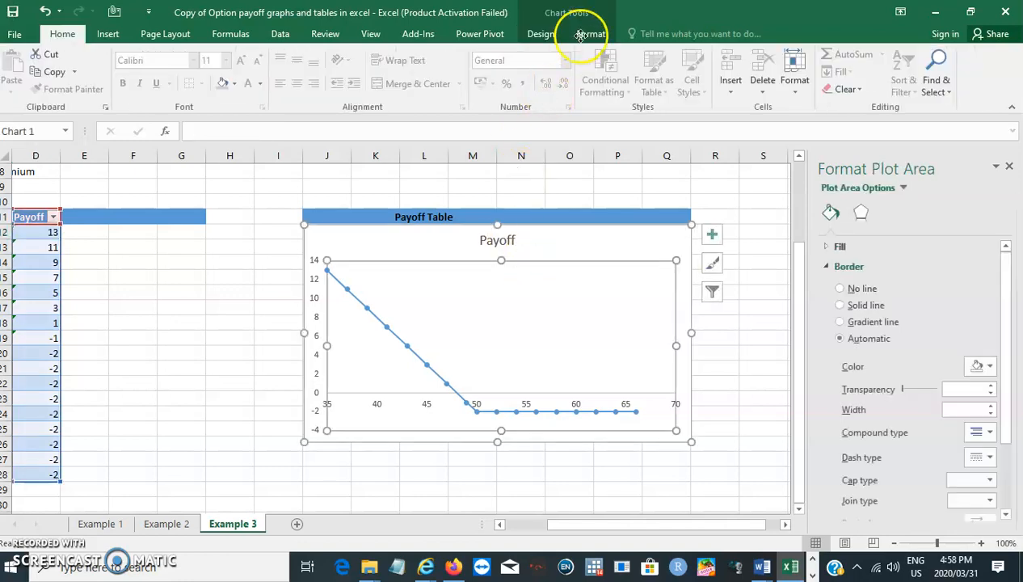
click(590, 35)
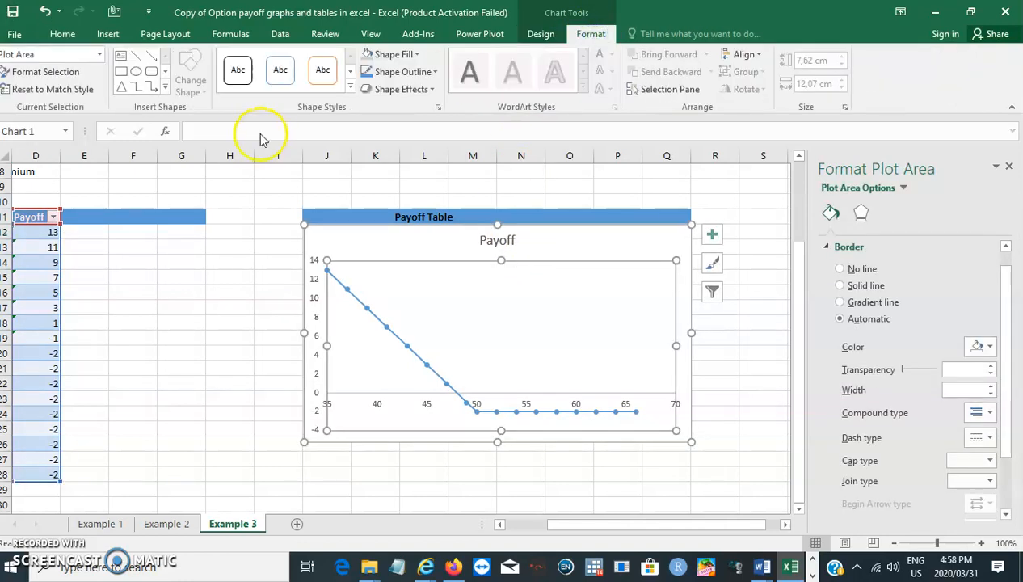
click(136, 54)
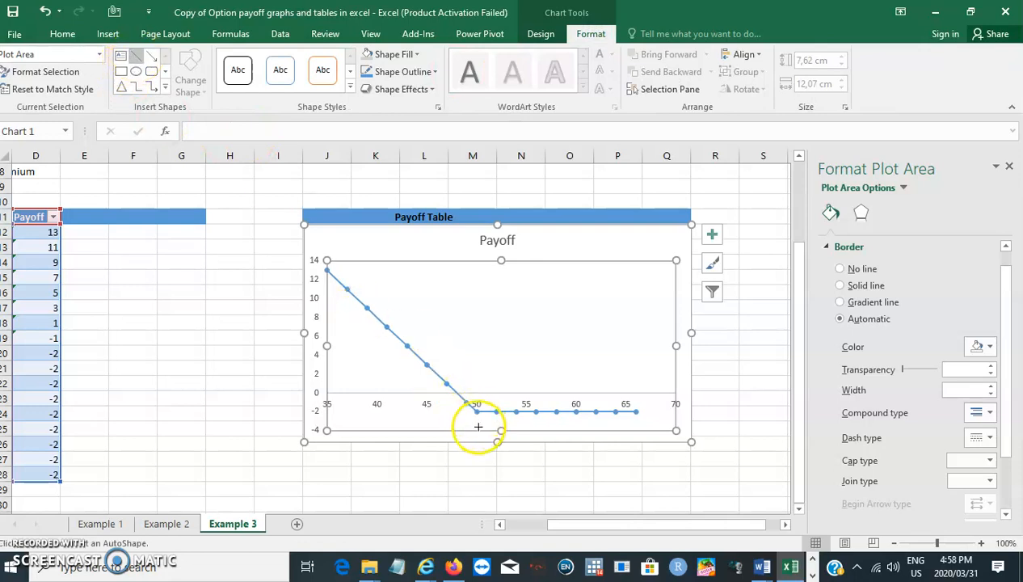
drag(476, 425, 476, 416)
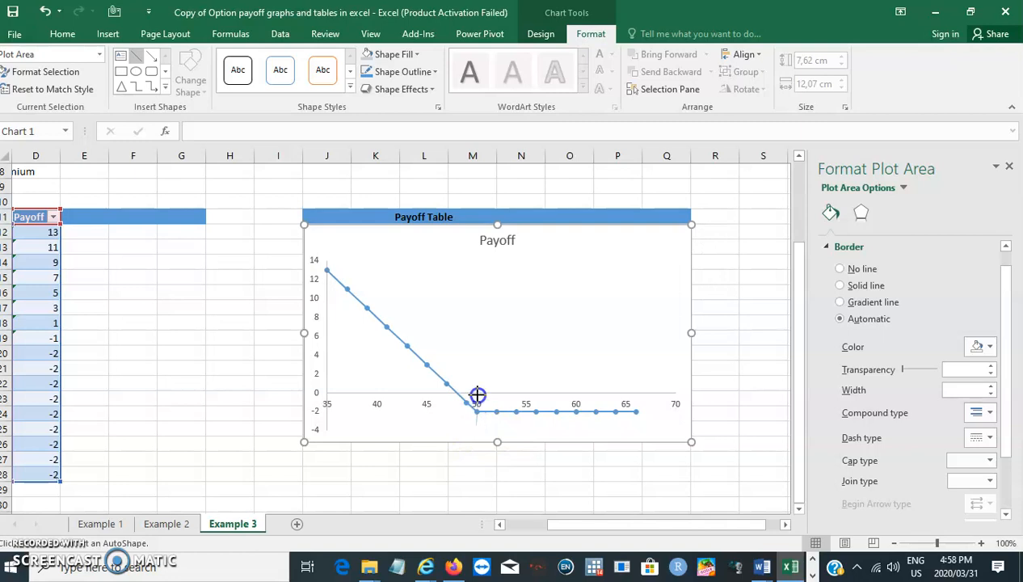
drag(475, 273, 480, 271)
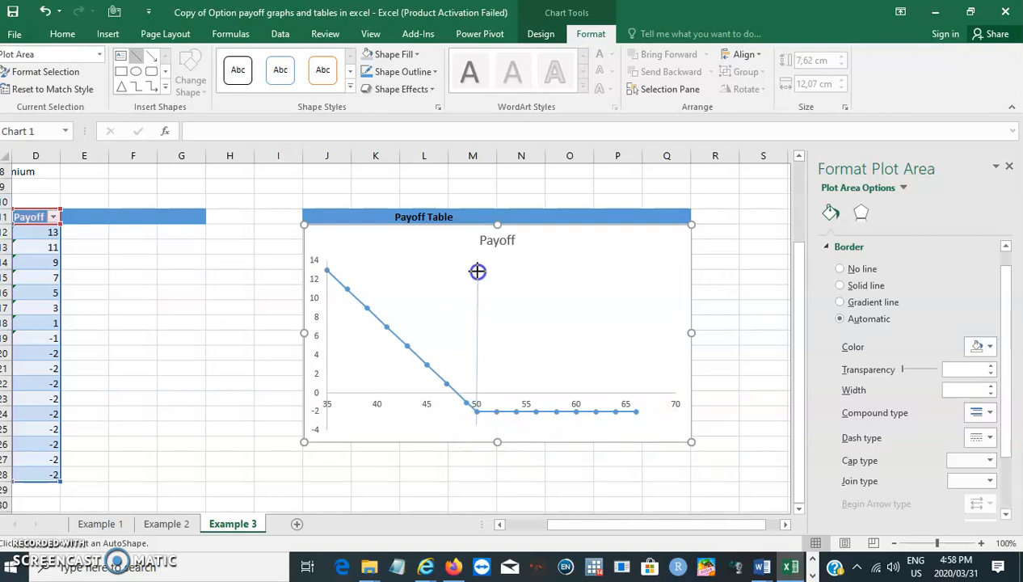
drag(478, 271, 478, 272)
- Give the vertical line at spot price 50 a dashed outline
click(385, 74)
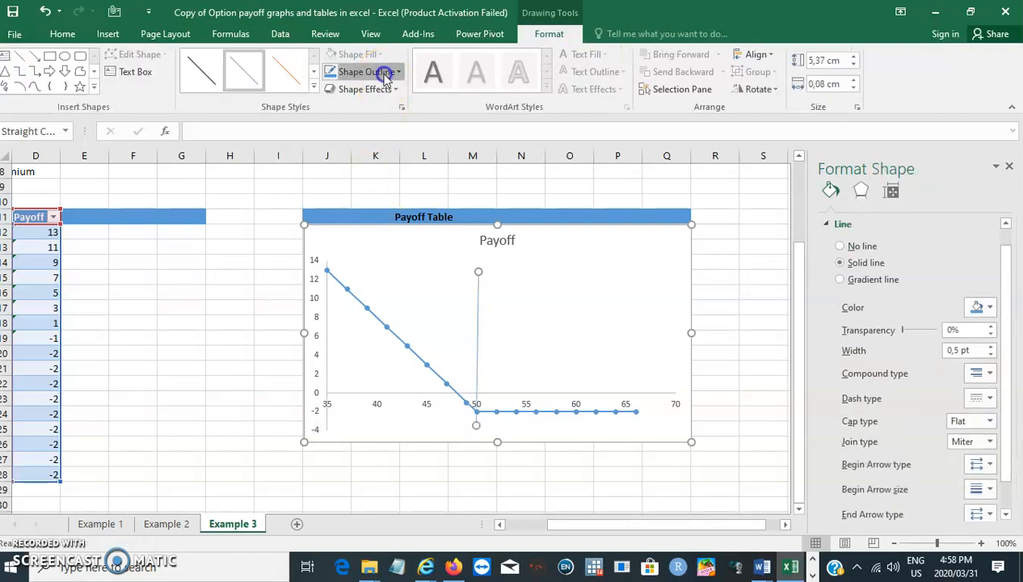
mouse_move(429, 287)
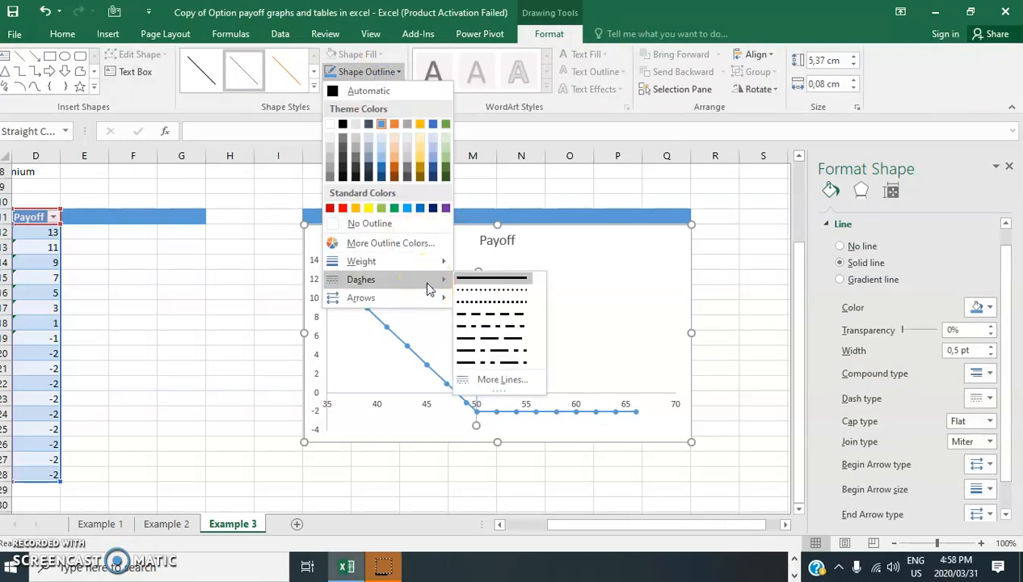
click(507, 315)
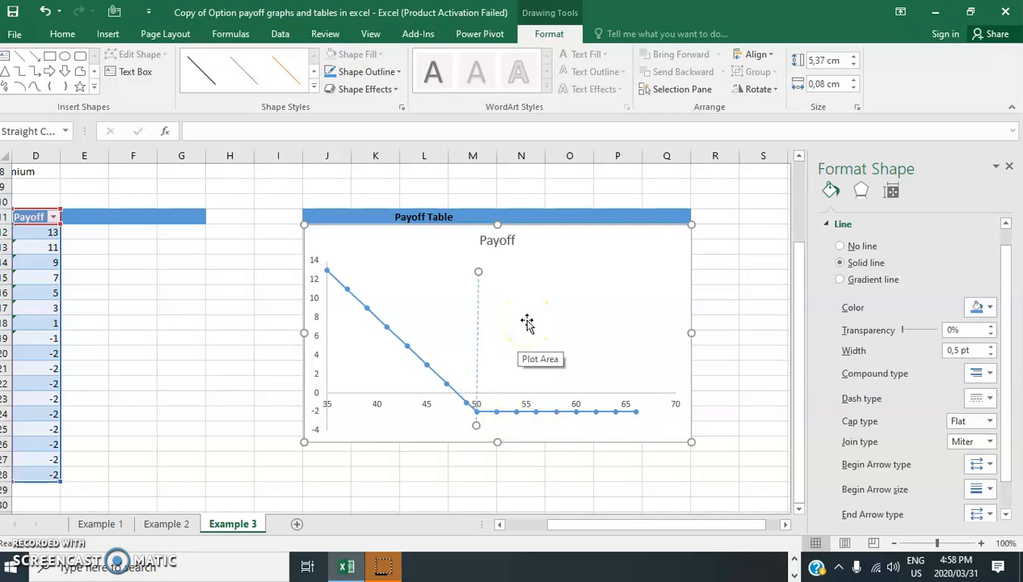
click(506, 332)
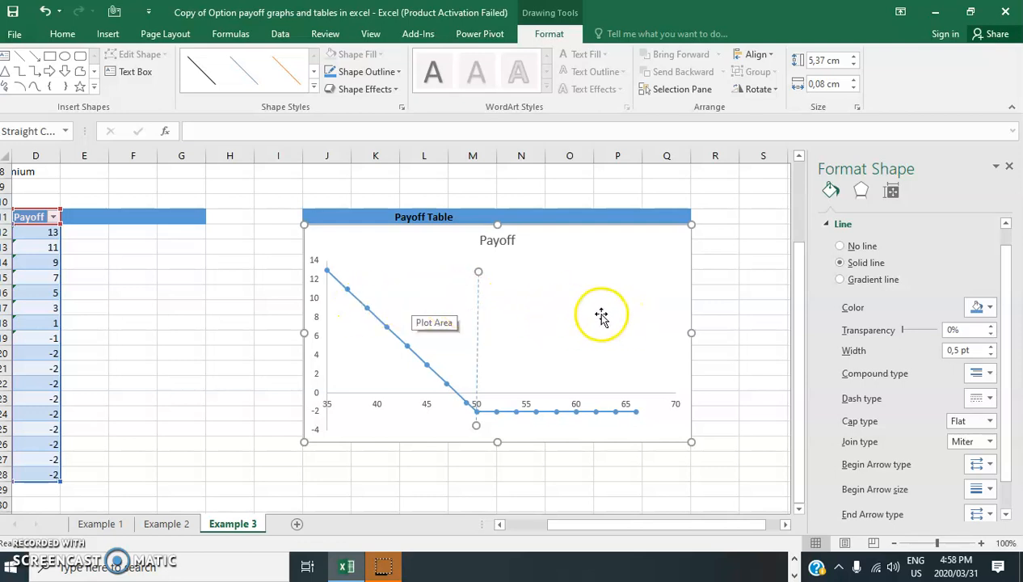
- Add text boxes reading "In-the-money" to the left and "Out-the-money" to the right of the dashed line in the chart's upper area
click(113, 75)
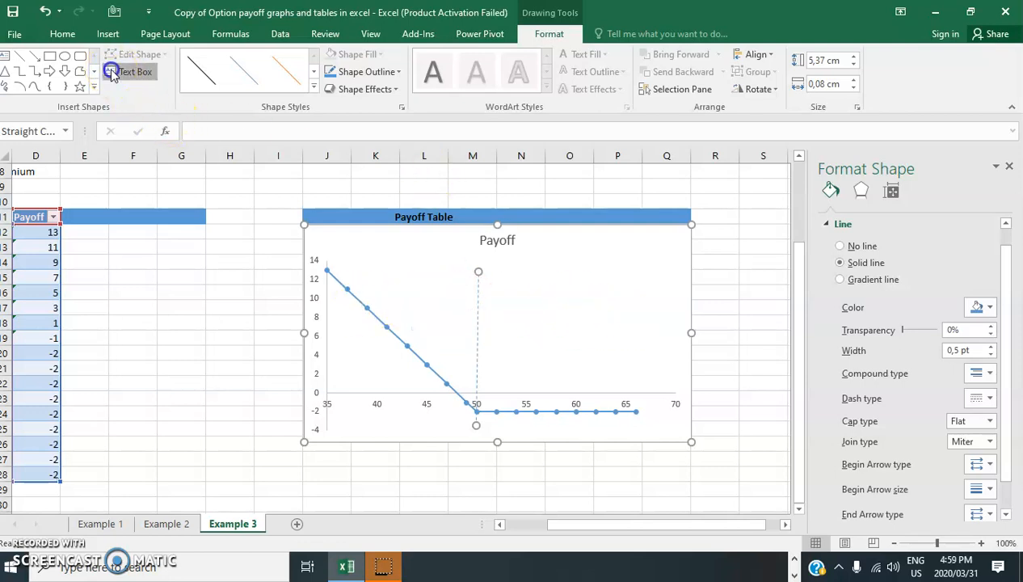
drag(356, 273, 463, 301)
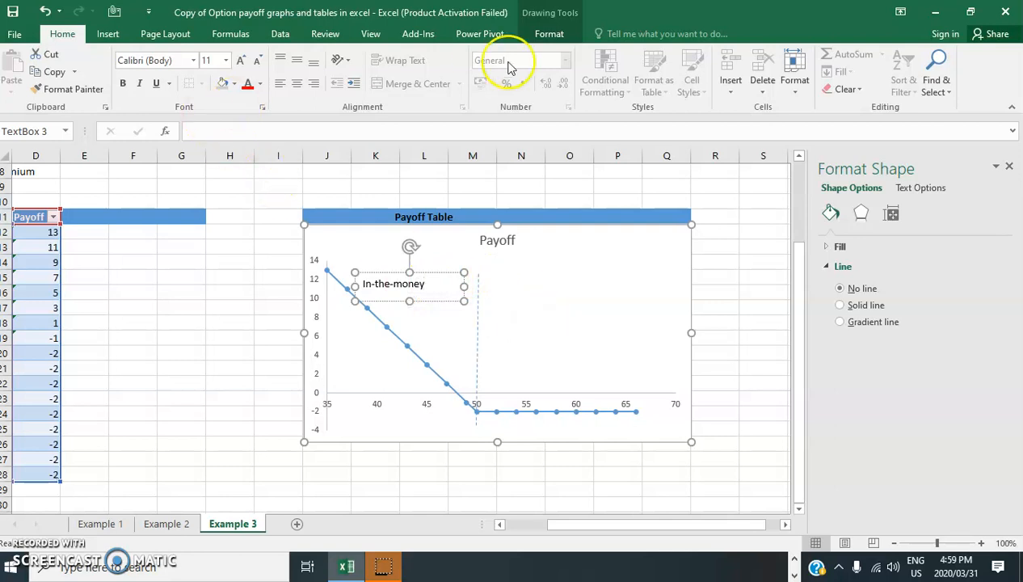
click(548, 33)
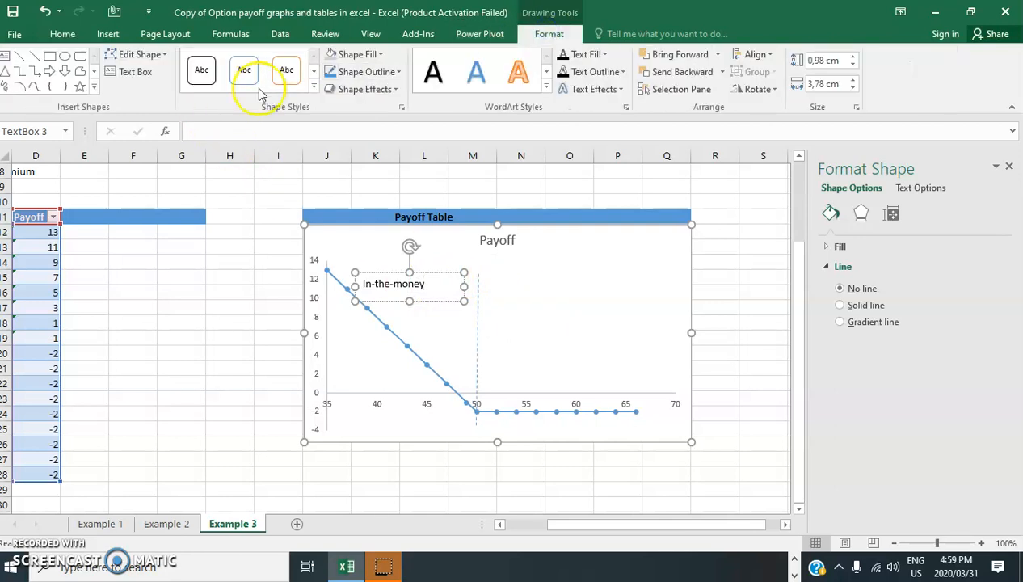
click(128, 72)
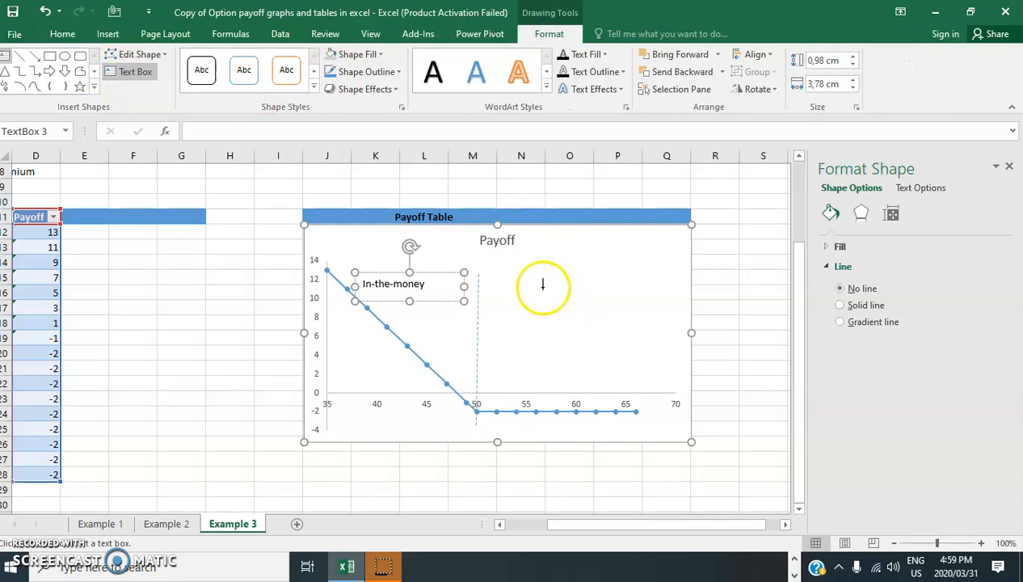
drag(551, 280, 647, 308)
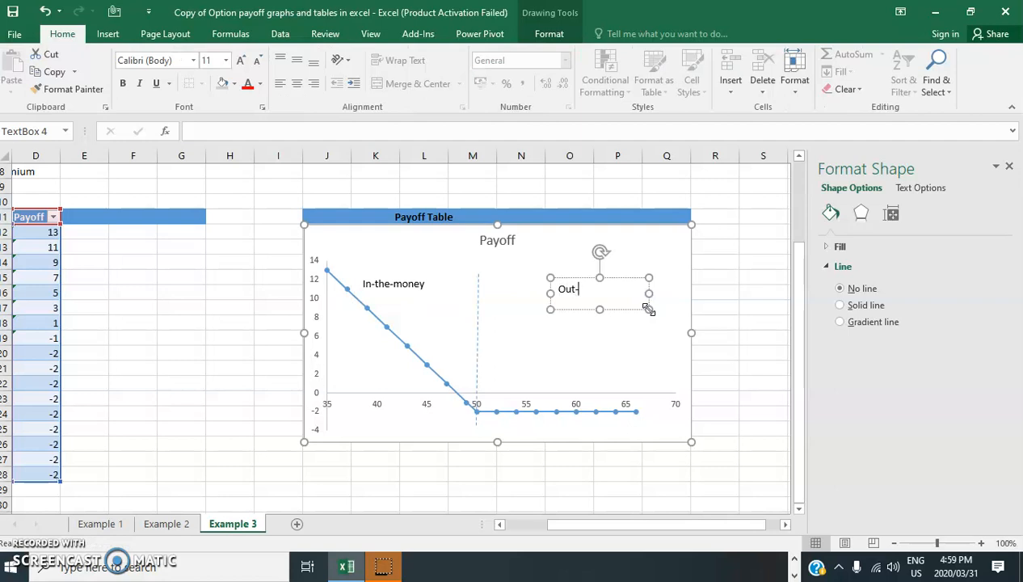
text(Out-the-money)
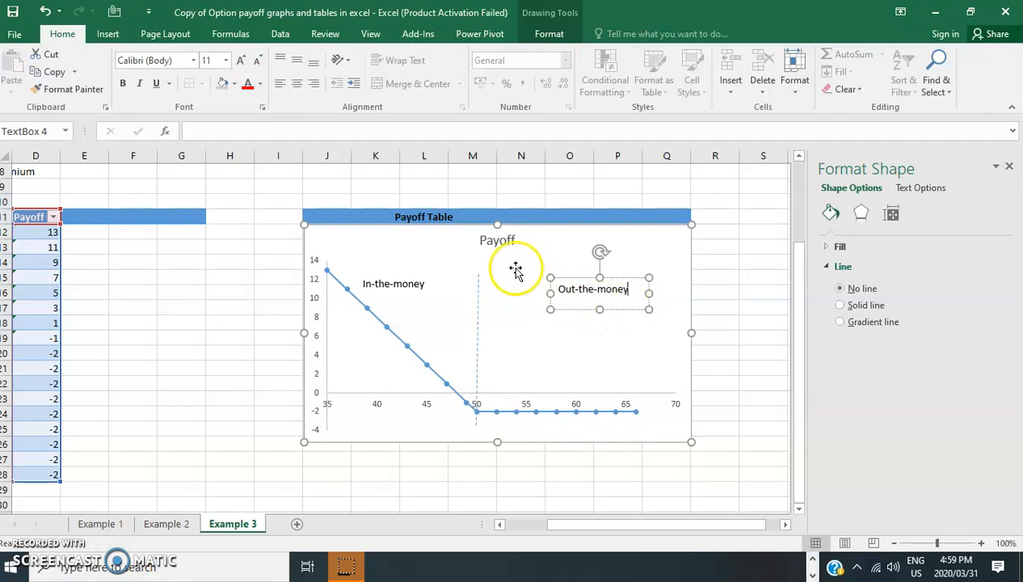
- Add an "At-the-money" text box above the dashed line and enlarge it so the text fits on one line
click(537, 35)
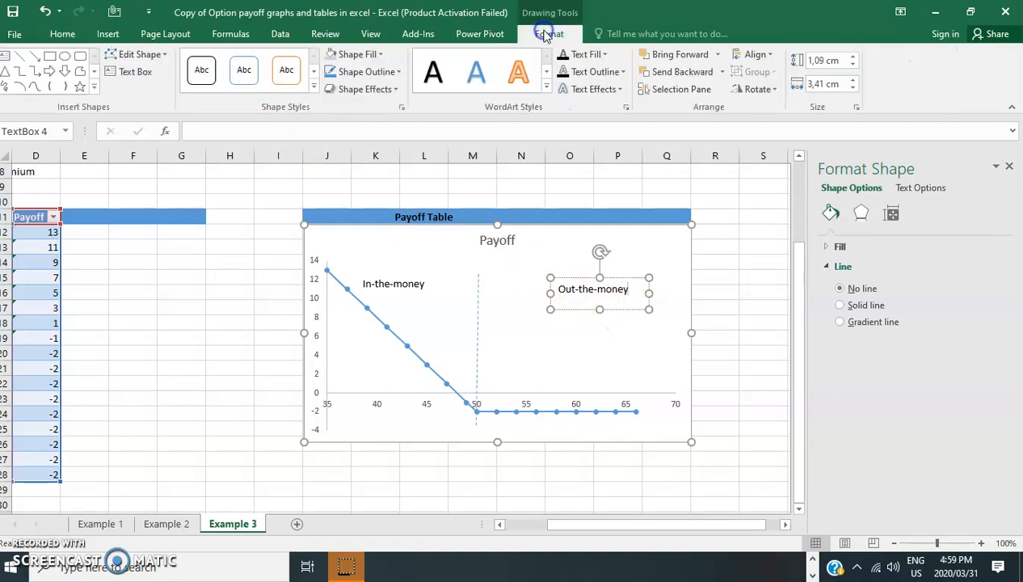
click(121, 72)
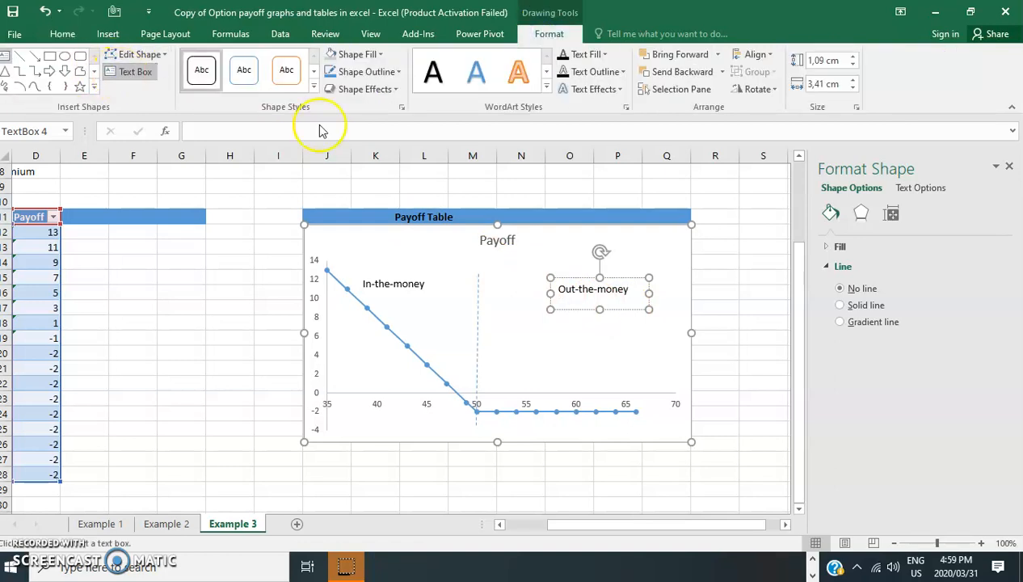
drag(447, 249, 447, 251)
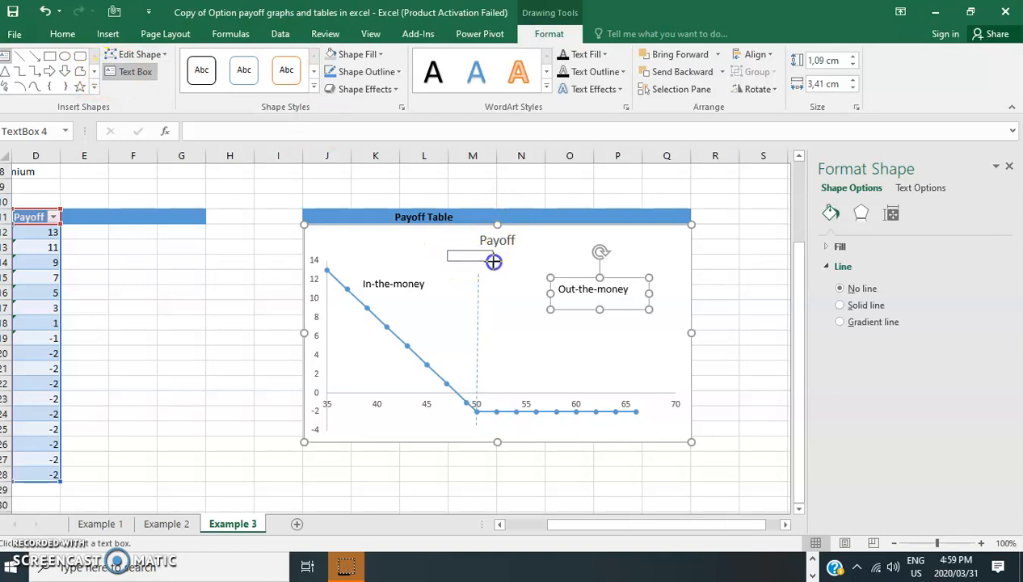
drag(507, 264, 509, 264)
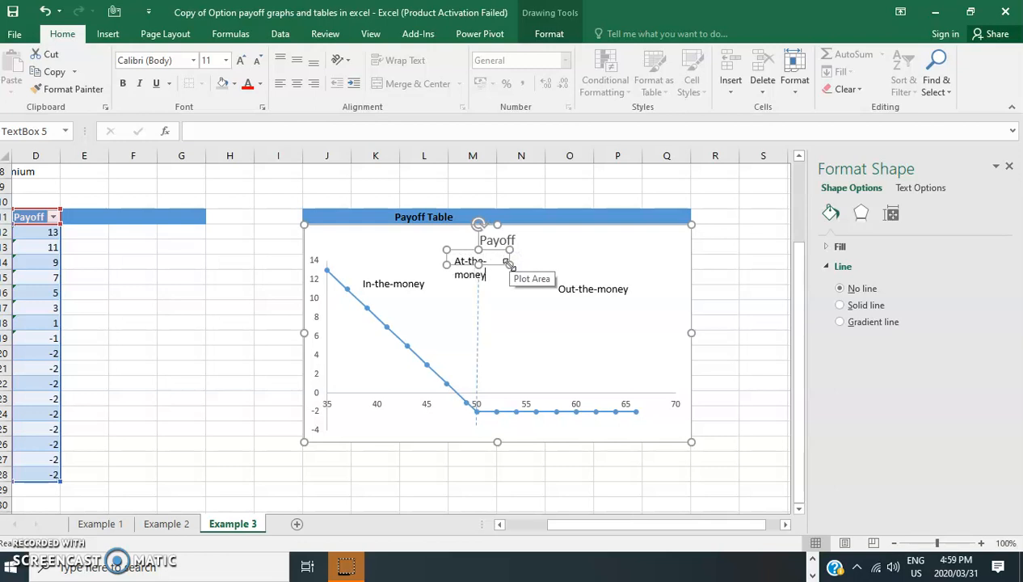
drag(478, 265, 438, 264)
drag(510, 263, 523, 263)
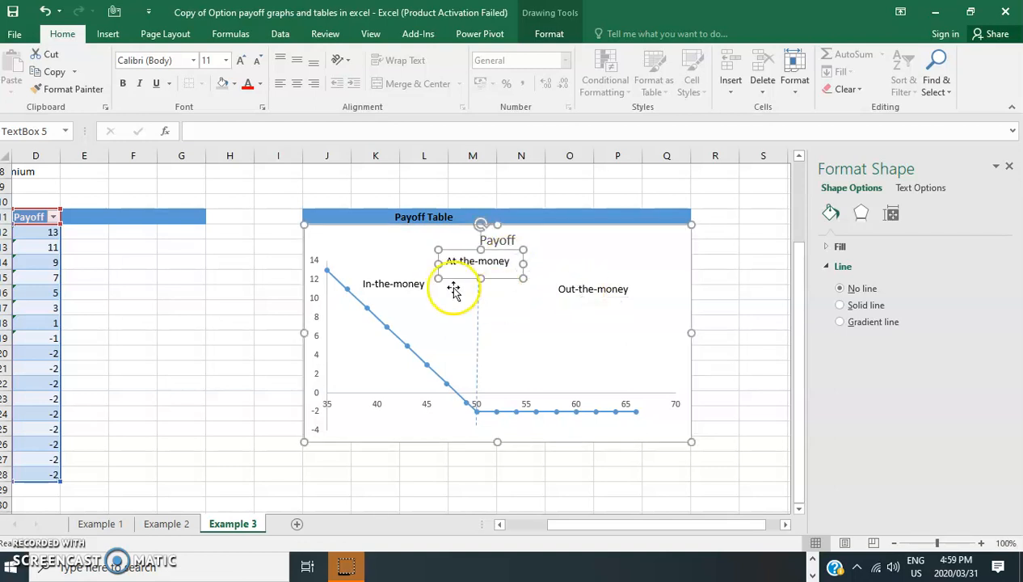
- Fill the At-the-money, In-the-money and Out-the-money text boxes with the orange theme color
click(235, 84)
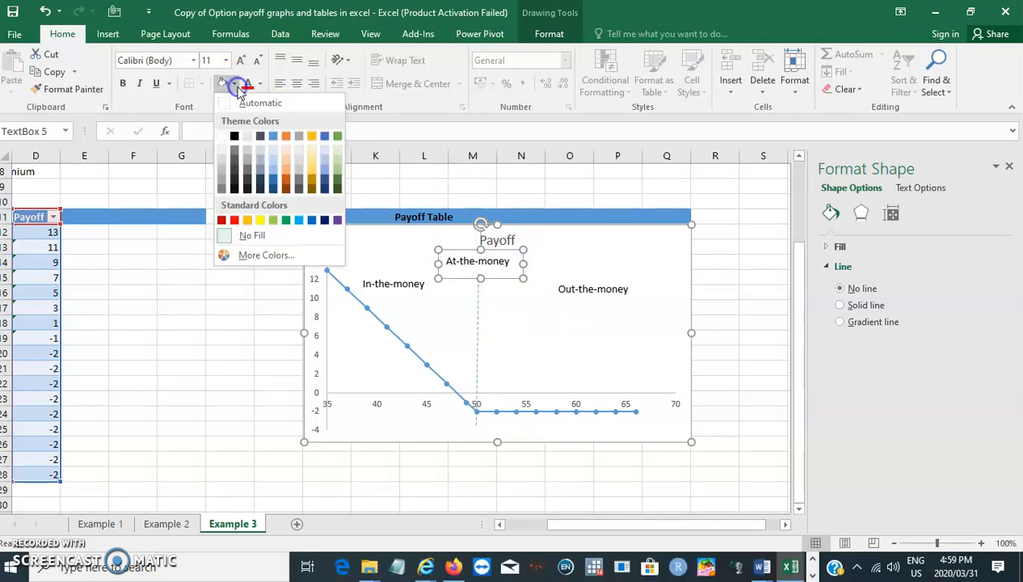
click(287, 136)
click(397, 280)
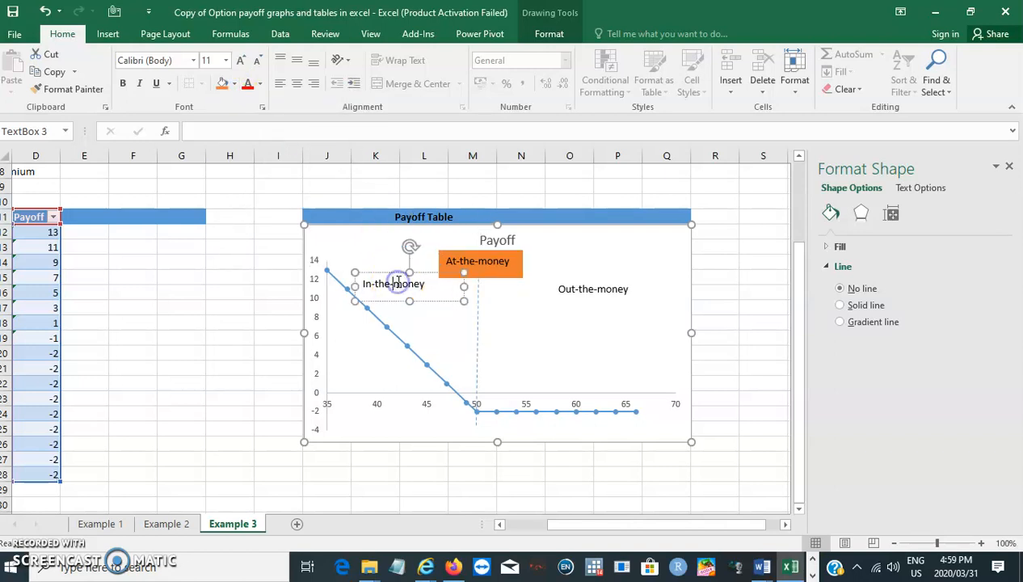
click(222, 83)
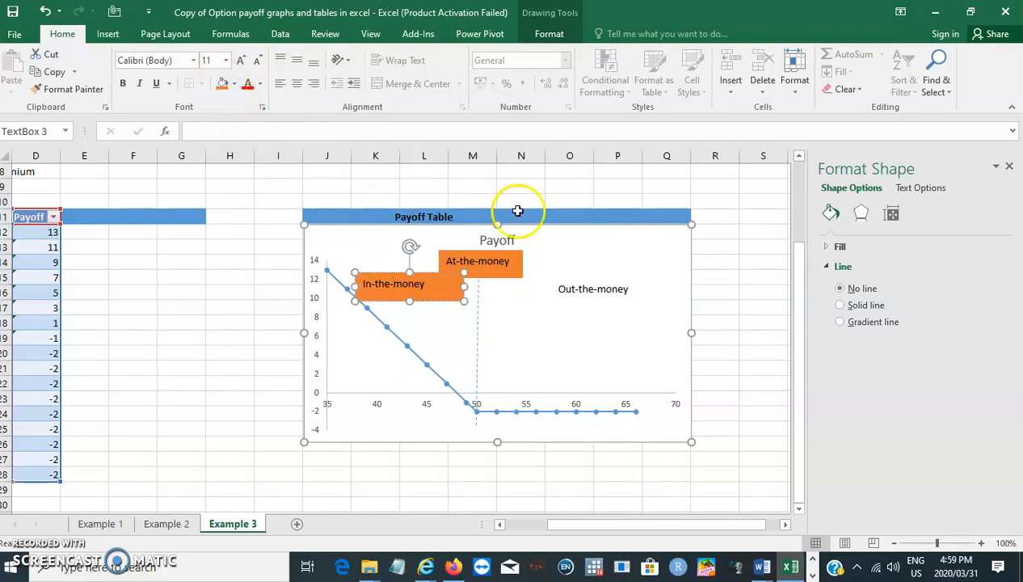
click(576, 292)
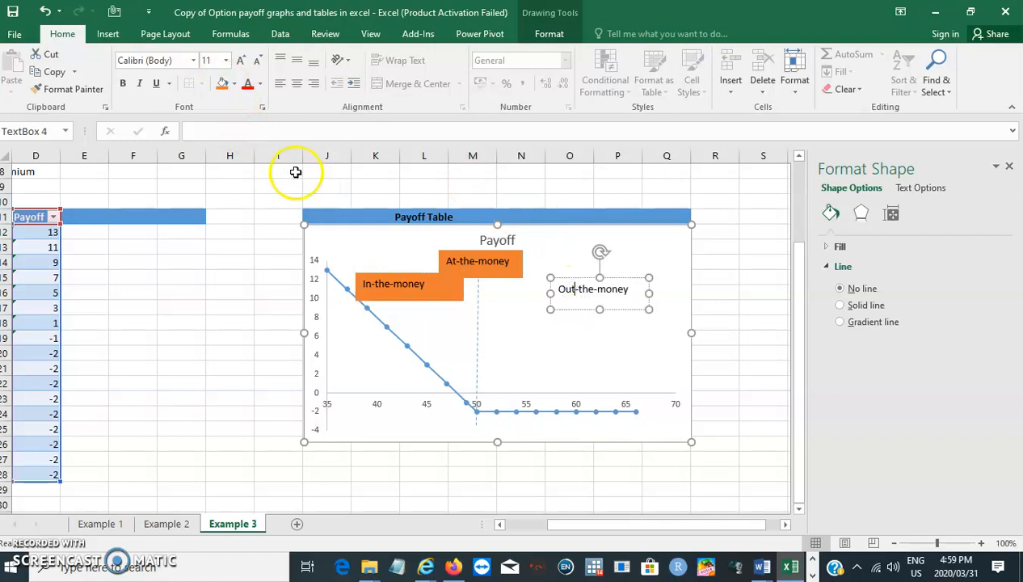
click(222, 87)
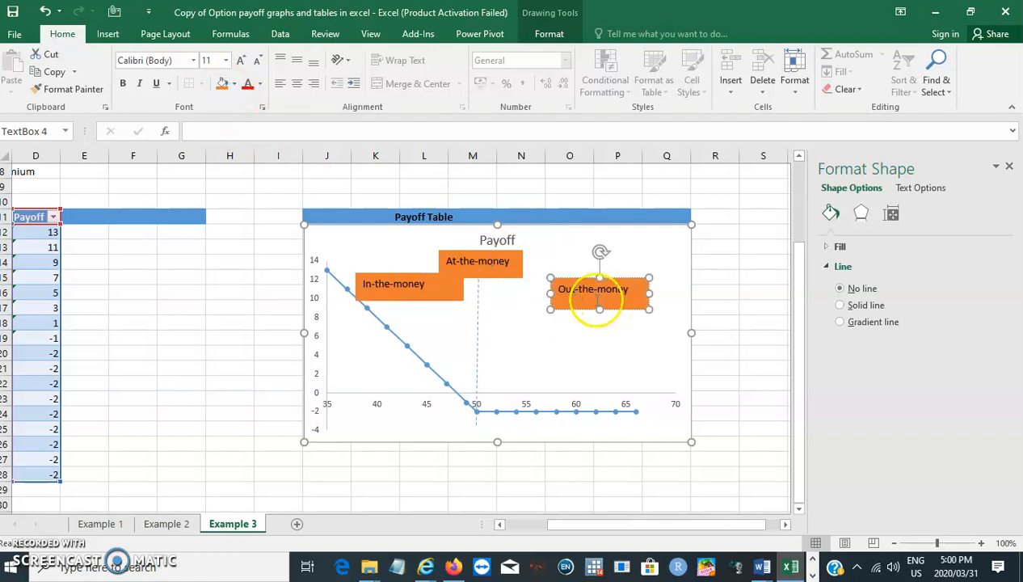
- Reduce the height of the Out-the-money and At-the-money text boxes to fit their text more closely
mouse_move(598, 304)
mouse_down()
mouse_move(601, 317)
mouse_move(604, 301)
mouse_up()
click(489, 266)
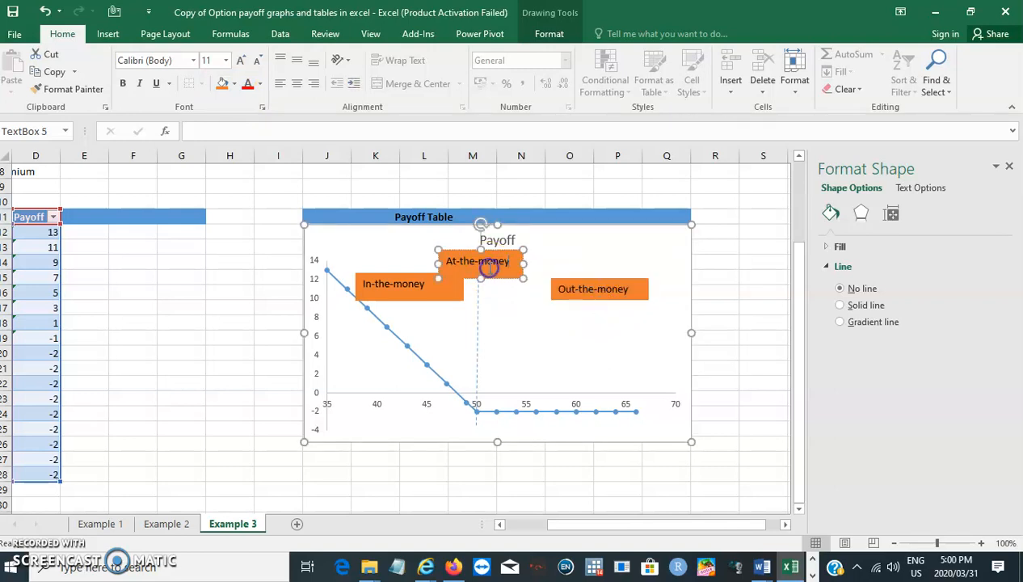
drag(481, 278, 481, 274)
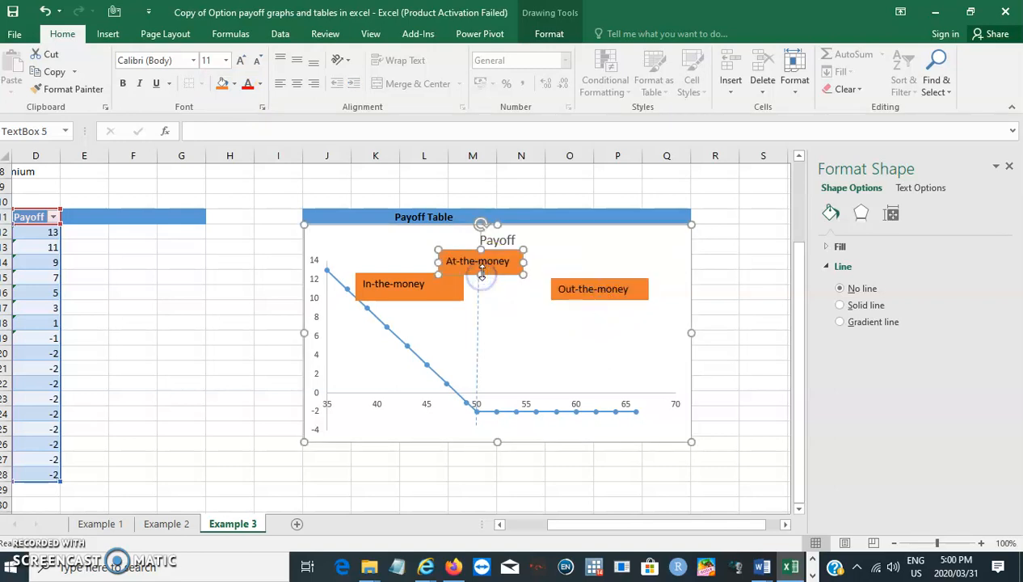
- Shrink the In-the-money text box closer to its text and change its fill to light gray
click(436, 287)
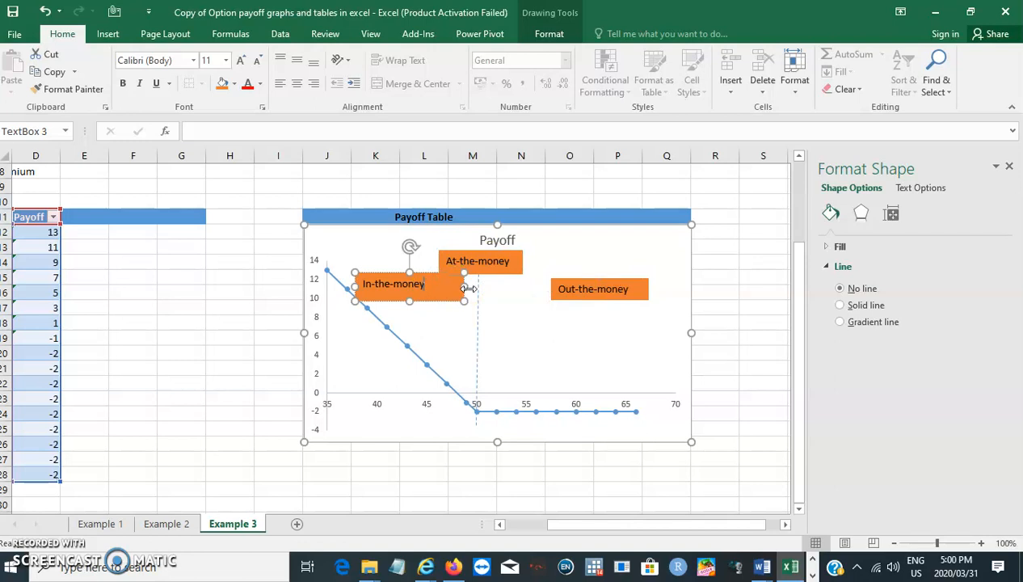
drag(465, 287, 399, 274)
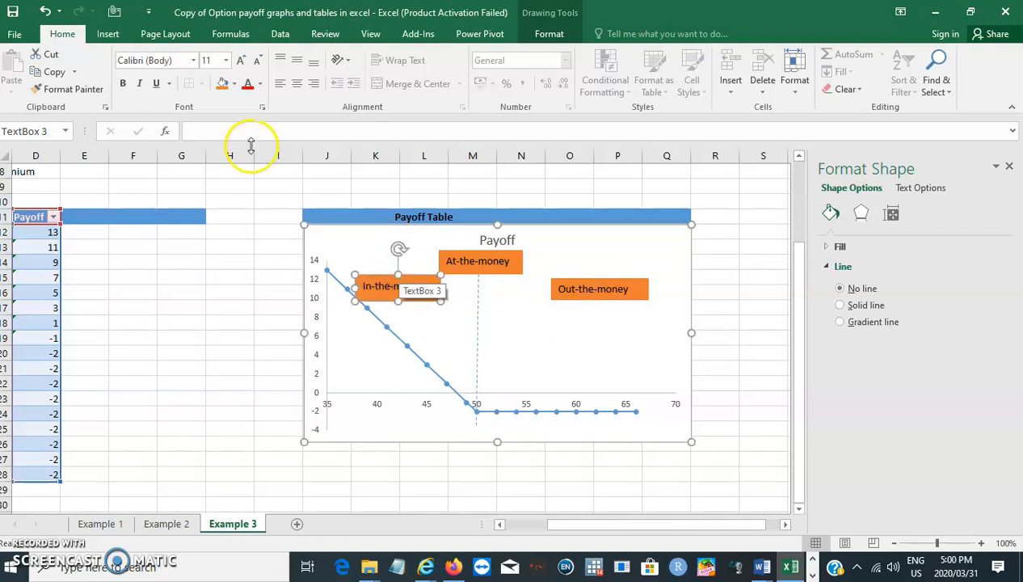
click(234, 84)
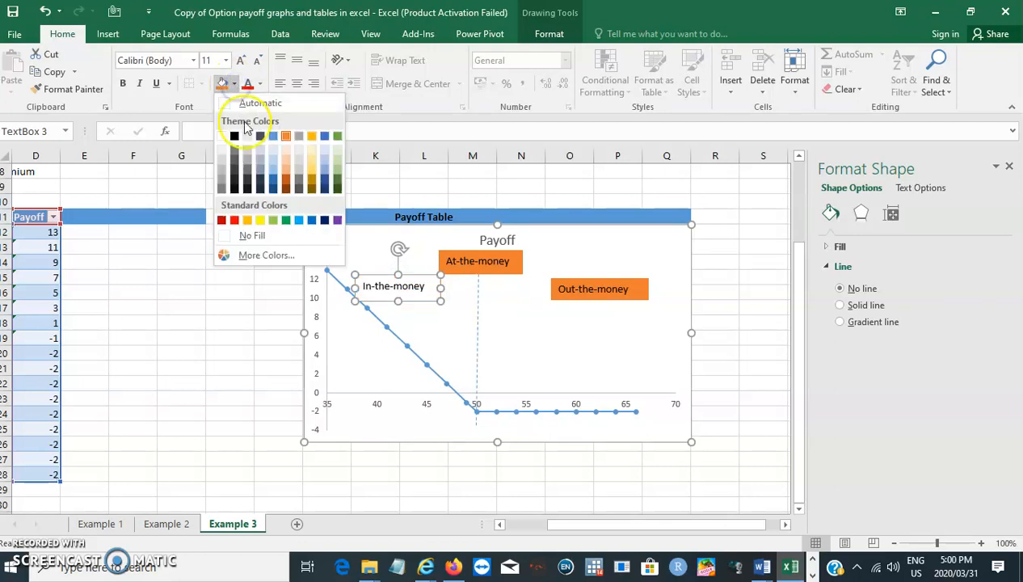
click(247, 149)
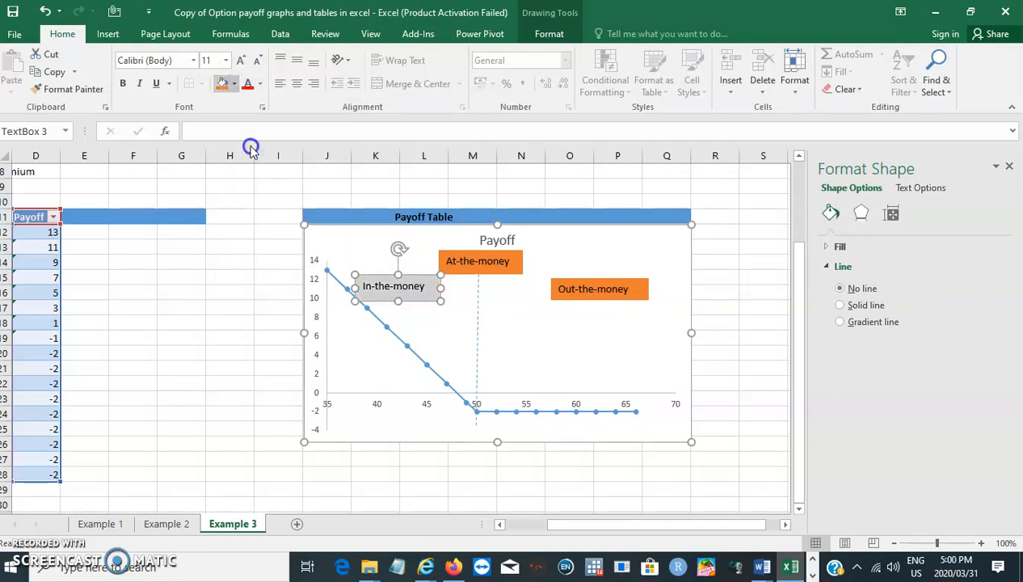
- Fill the At-the-money and Out-the-money text boxes with the same light gray as the In-the-money box
click(496, 271)
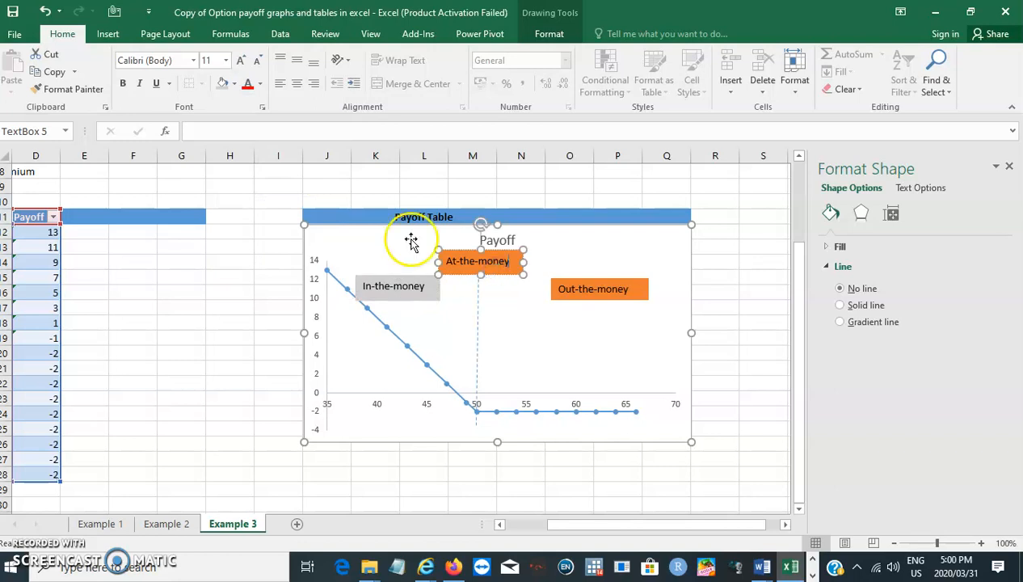
click(221, 84)
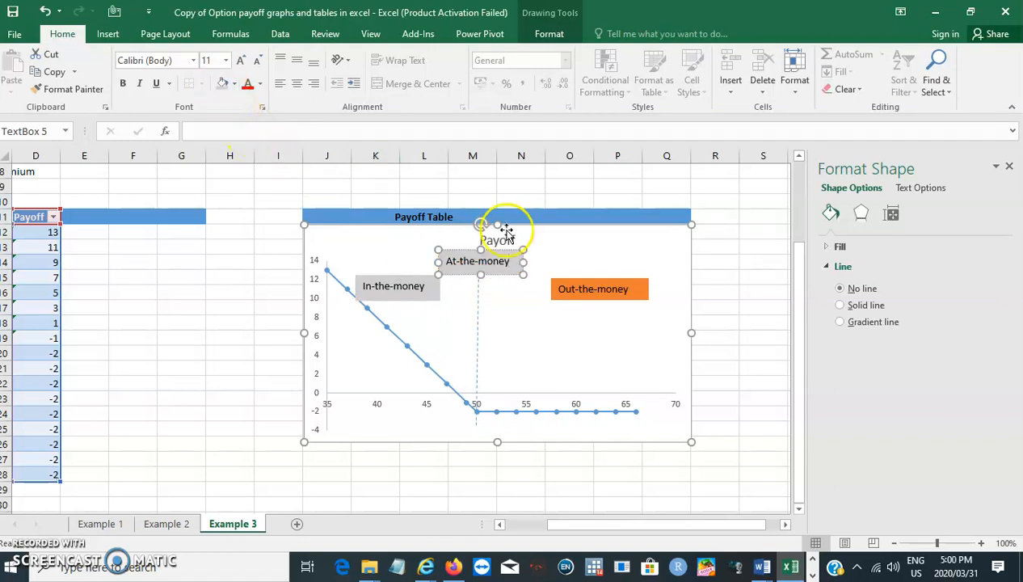
click(577, 289)
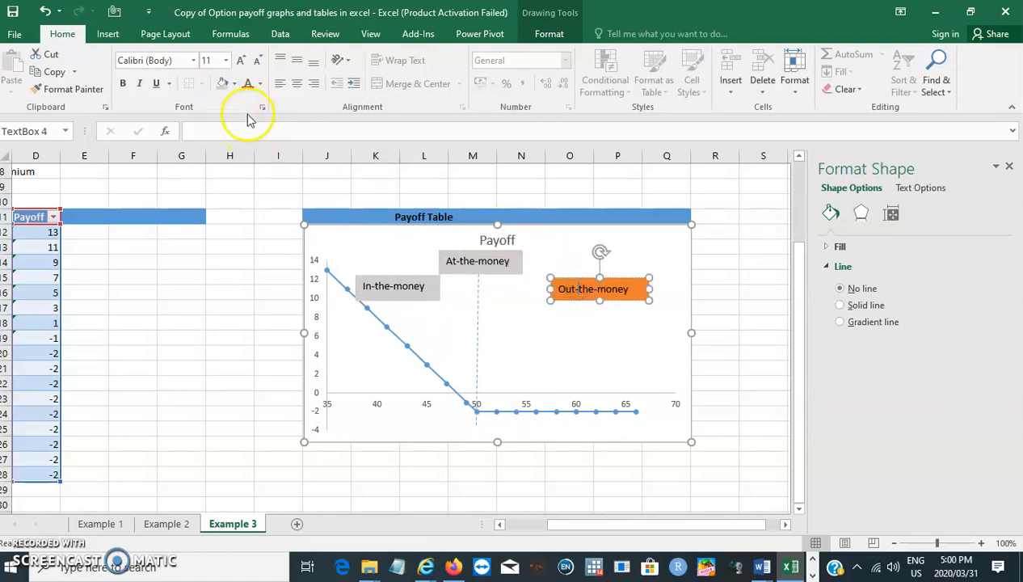
click(222, 85)
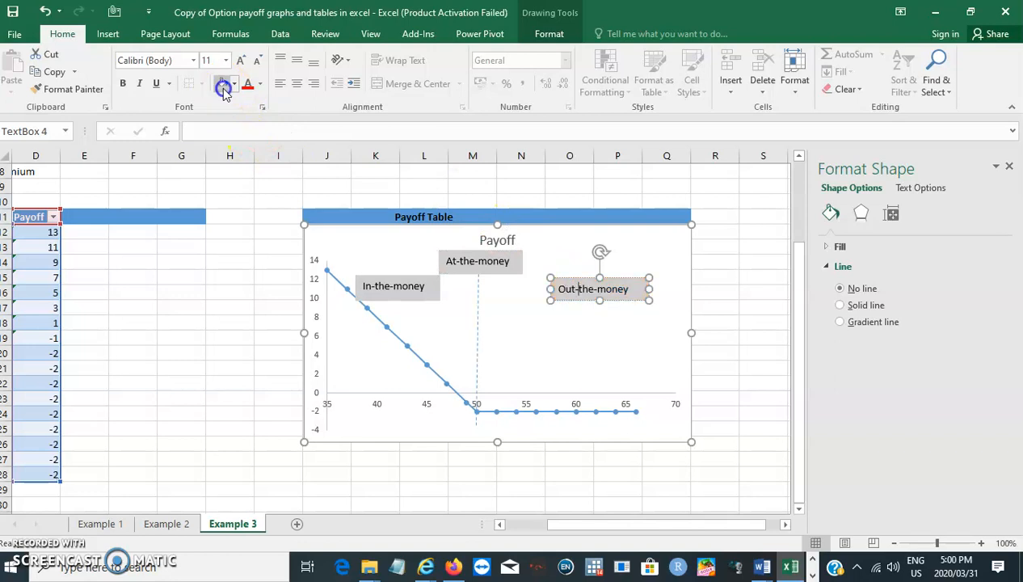
click(556, 329)
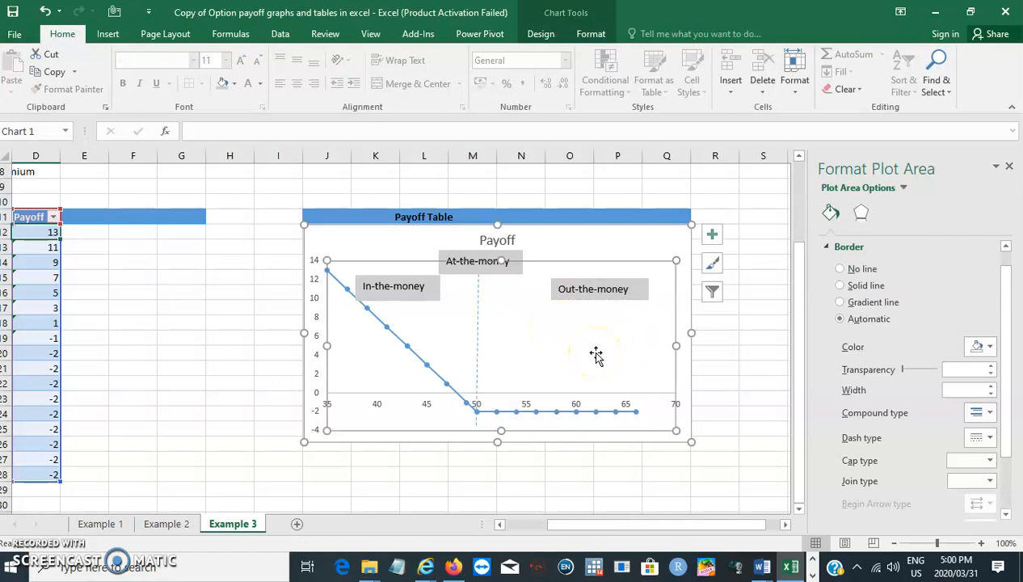
click(708, 361)
drag(565, 529, 532, 525)
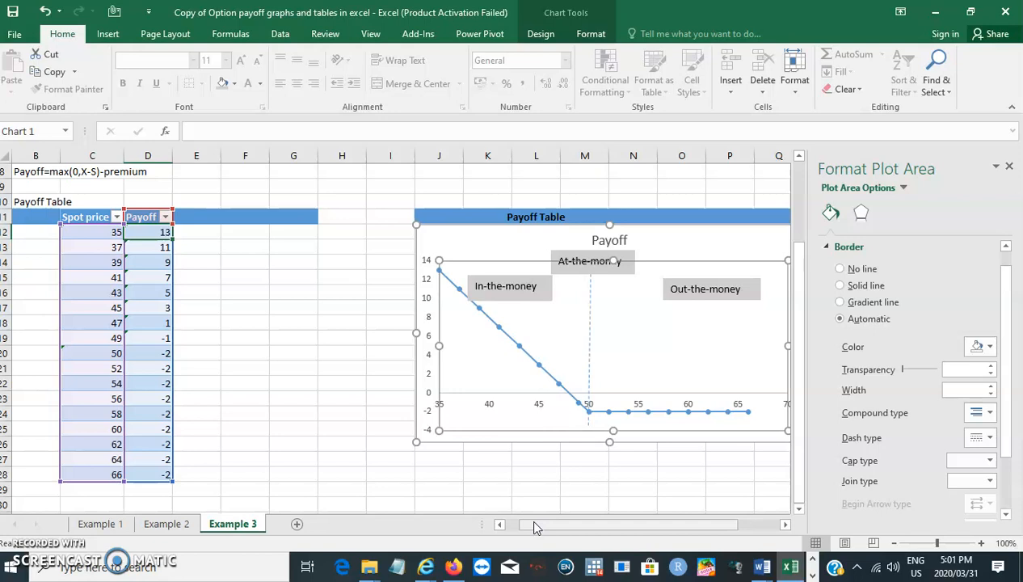
drag(538, 525, 521, 529)
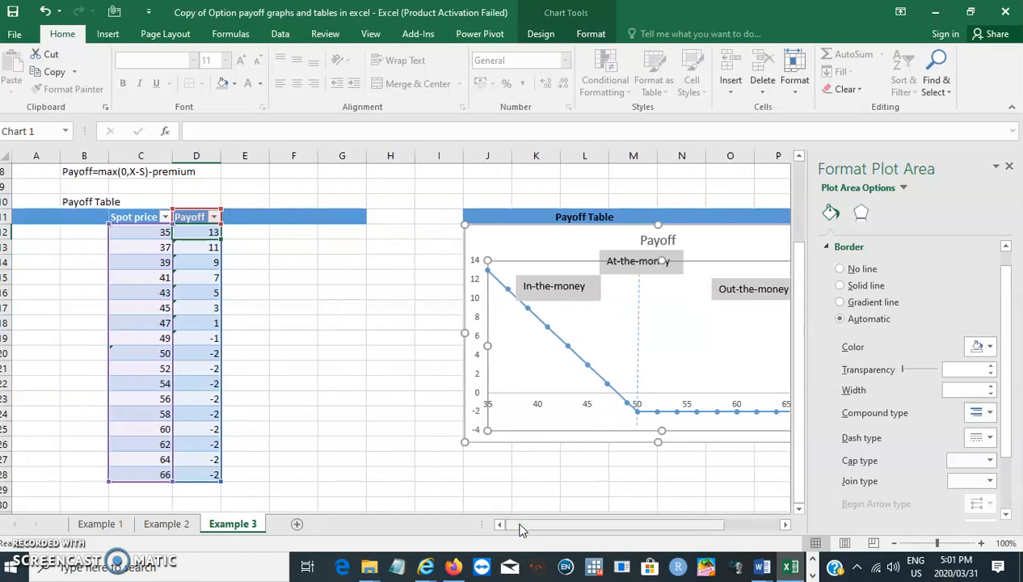